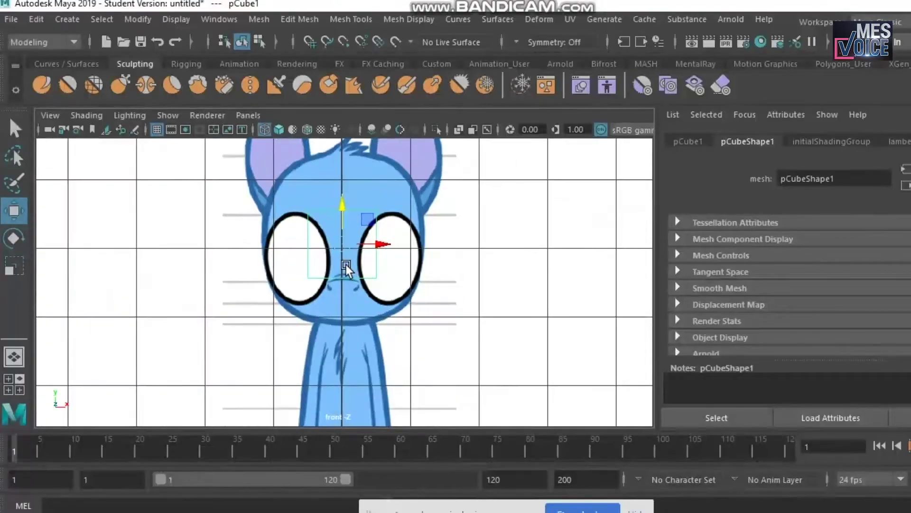
Scale the cube up uniformly in the front view so it roughly fills the character's head
alt+middle_drag(346, 264, 355, 322)
scroll(355, 322, up, 3)
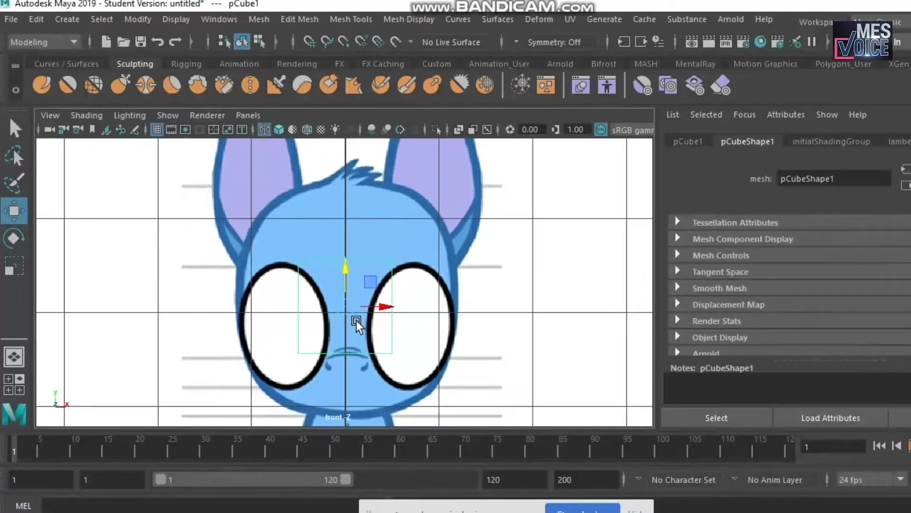
key(r)
drag(349, 309, 413, 358)
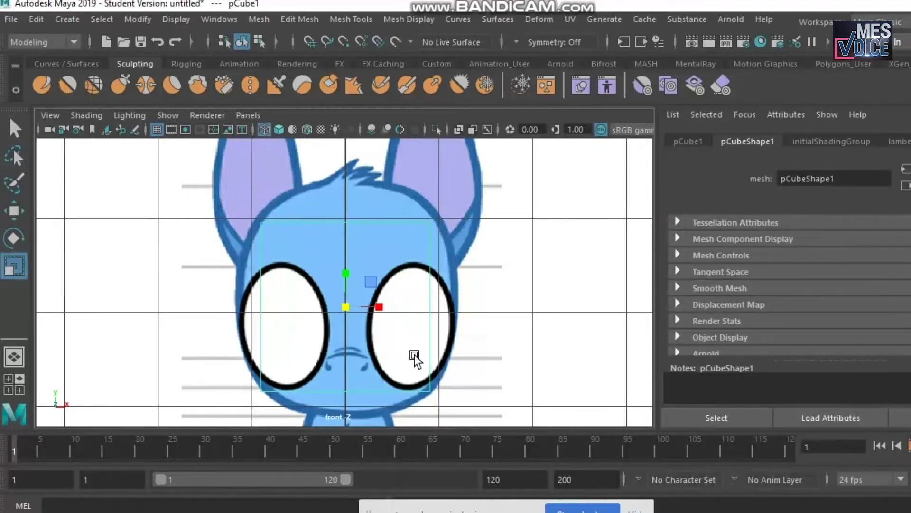
Display the side view in wireframe and shift the cube slightly along Z so its back edge lines up with the back of the head
key(space)
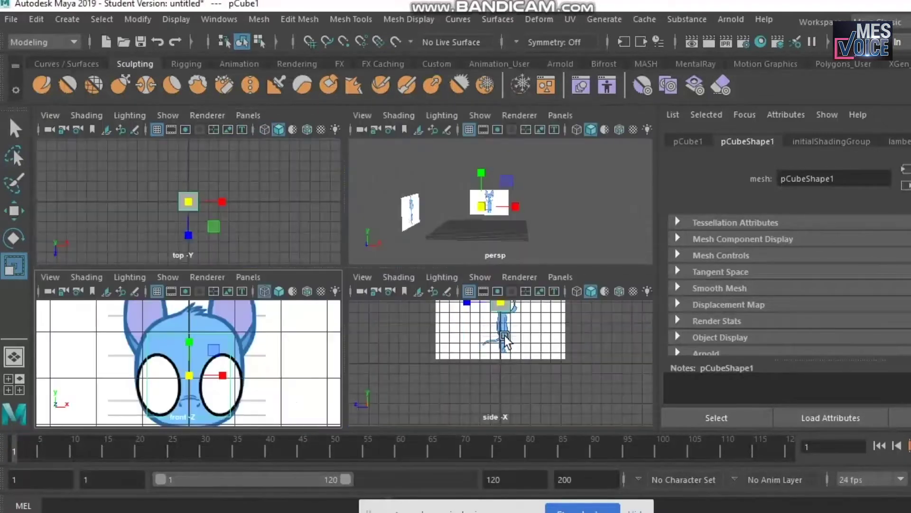
key(space)
scroll(376, 247, up, 1)
alt+middle_drag(376, 247, 385, 372)
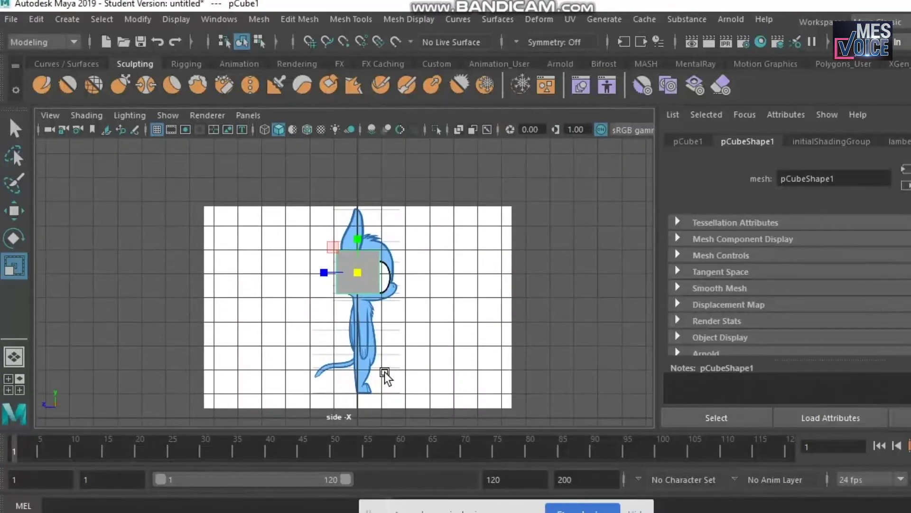
key(4)
scroll(394, 248, up, 5)
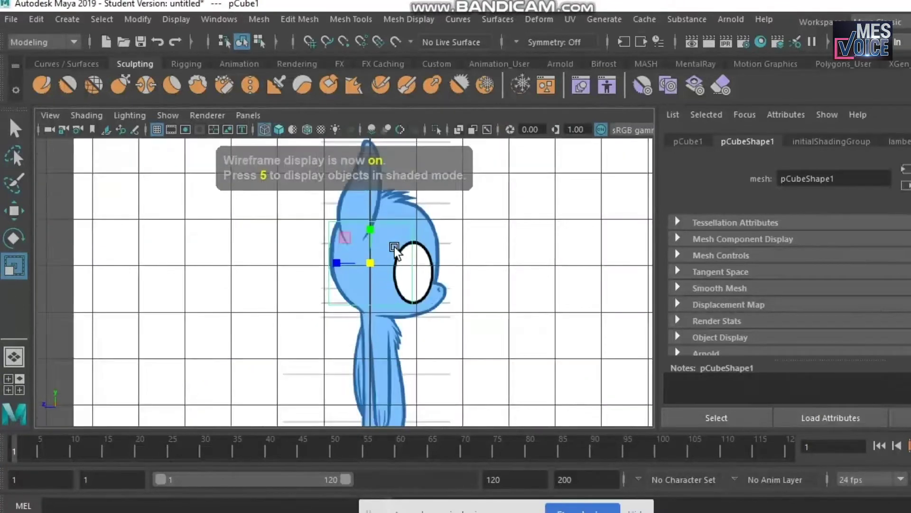
key(w)
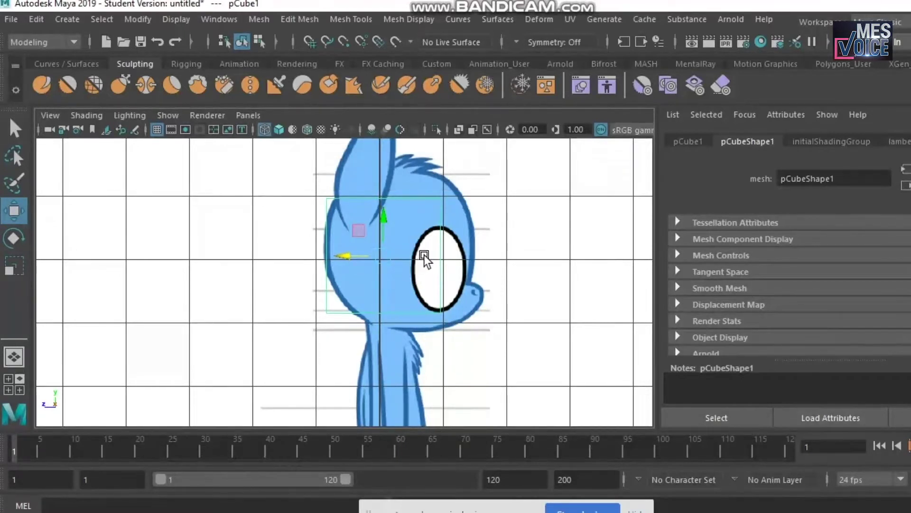
Insert a vertical edge loop down the centre of the cube in the front view
key(space)
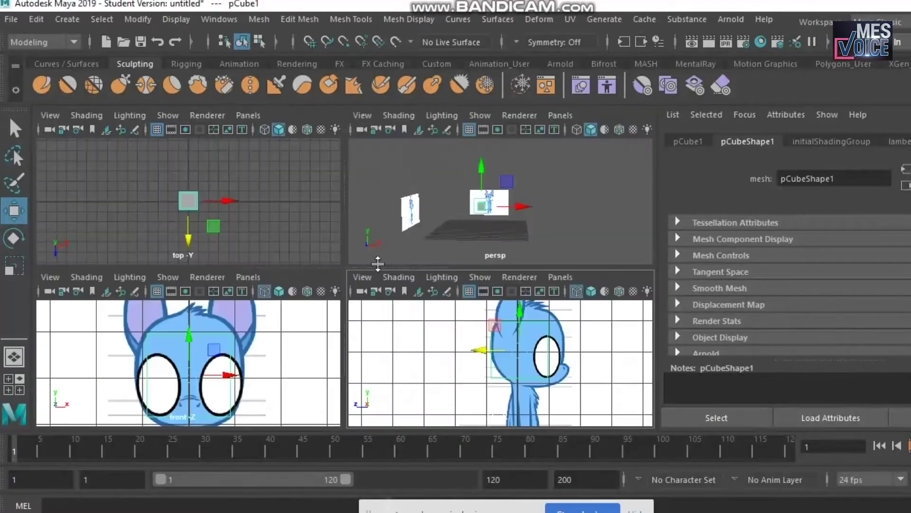
key(space)
shift+right_drag(428, 252, 353, 210)
click(346, 221)
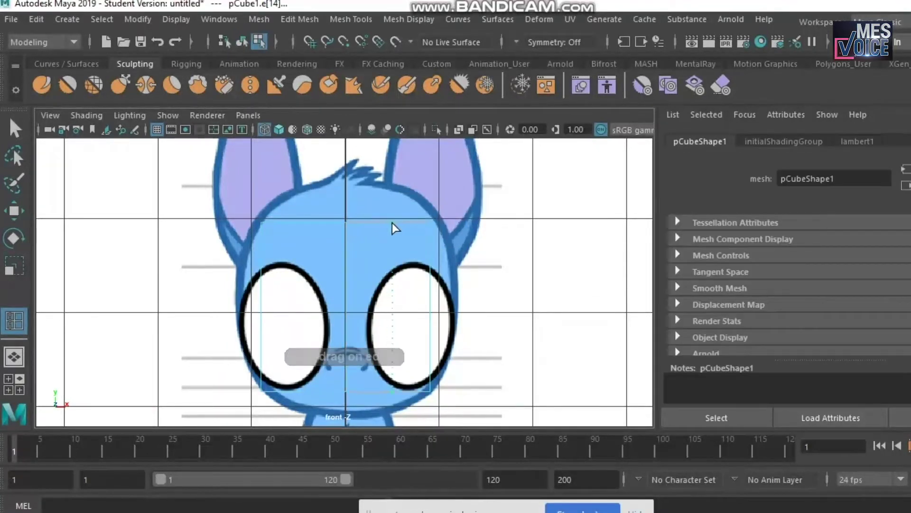
click(375, 223)
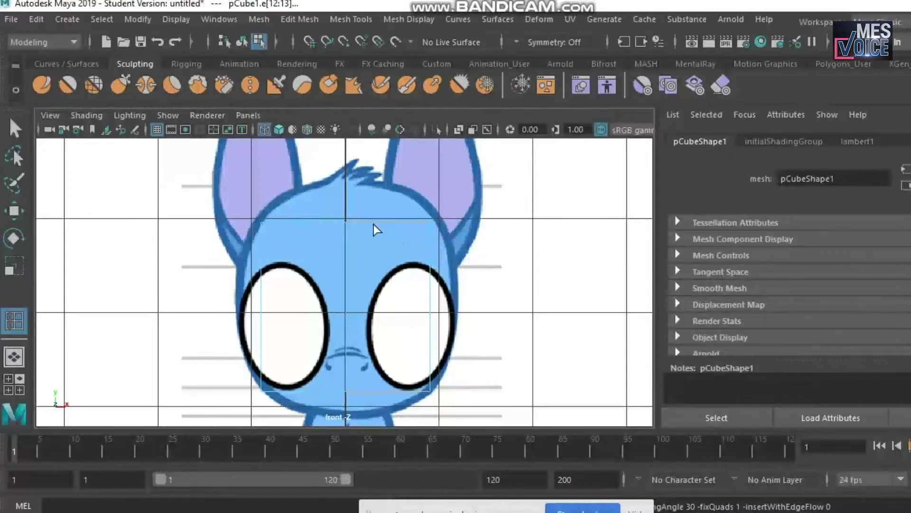
Delete all faces on the left half of the cube in the front view
key(w)
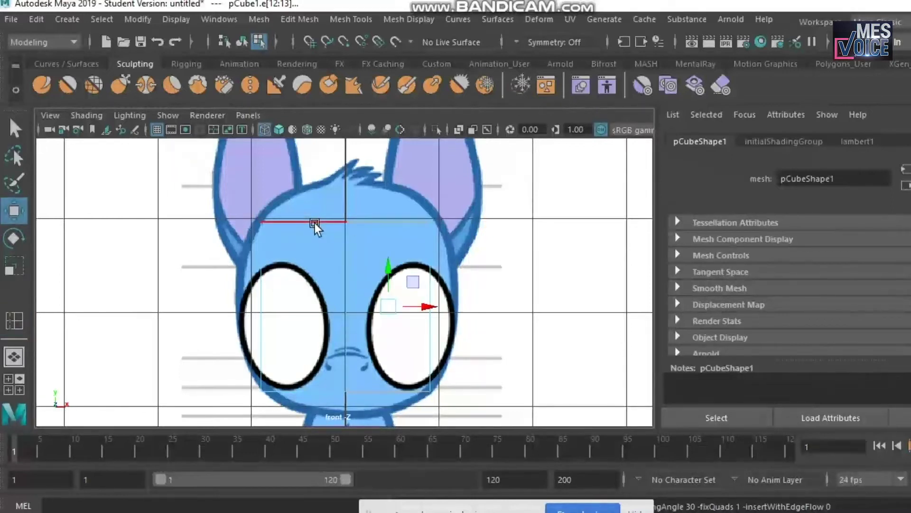
right_click(314, 221)
right_drag(316, 215, 317, 190)
drag(187, 204, 294, 411)
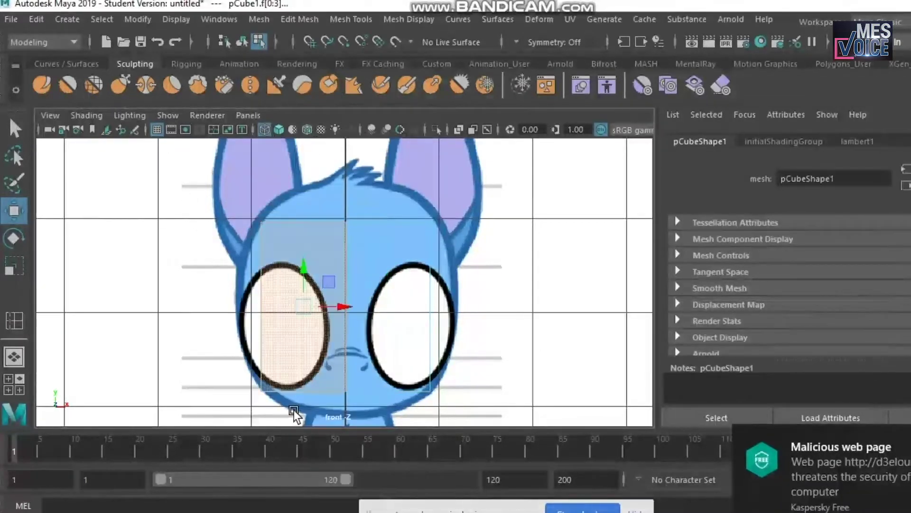
click(294, 413)
Return the half cube to object mode and set the Insert Edge Loop Tool to maintain position with multiple edge loops
click(421, 244)
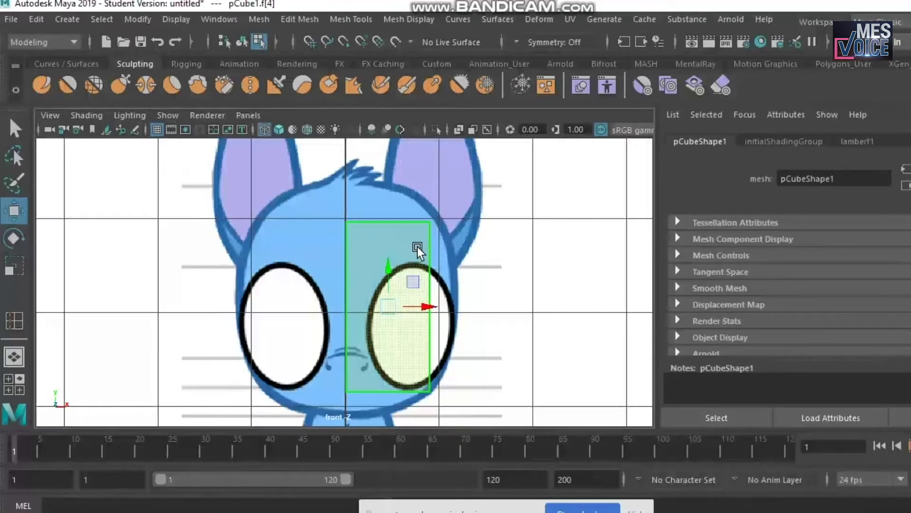
right_click(423, 240)
right_click(409, 232)
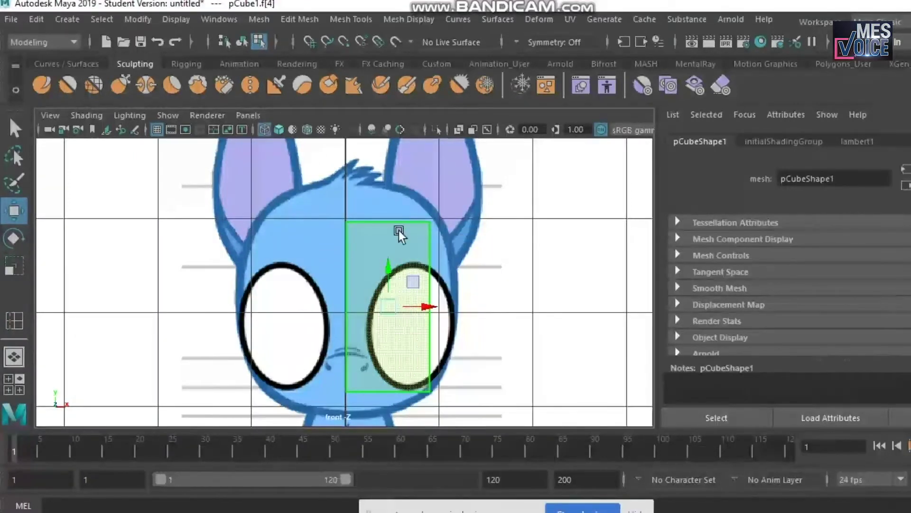
right_drag(384, 309, 418, 308)
click(417, 286)
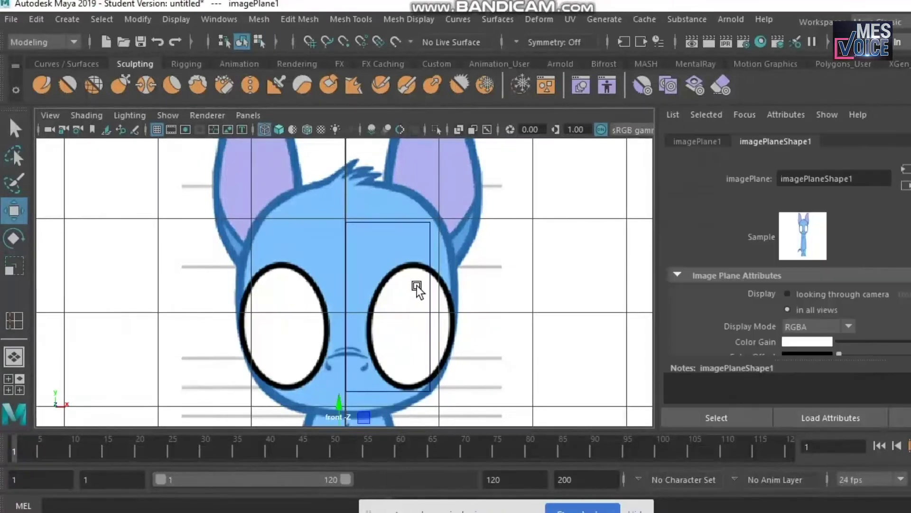
click(429, 266)
shift+right_drag(429, 266, 391, 207)
click(707, 190)
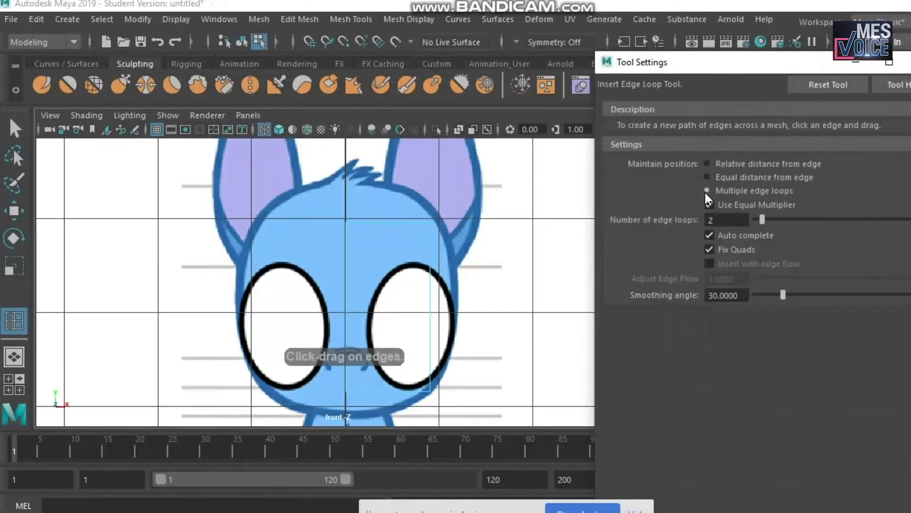
Try dividing the half cube with 4 vertical and 4 horizontal edge loops, and undo them
double_click(720, 219)
text(4)
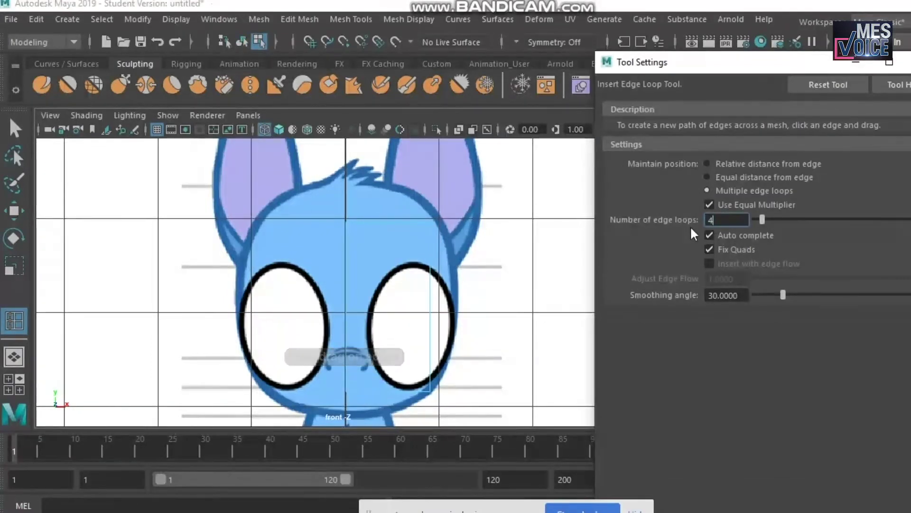
click(380, 223)
click(345, 309)
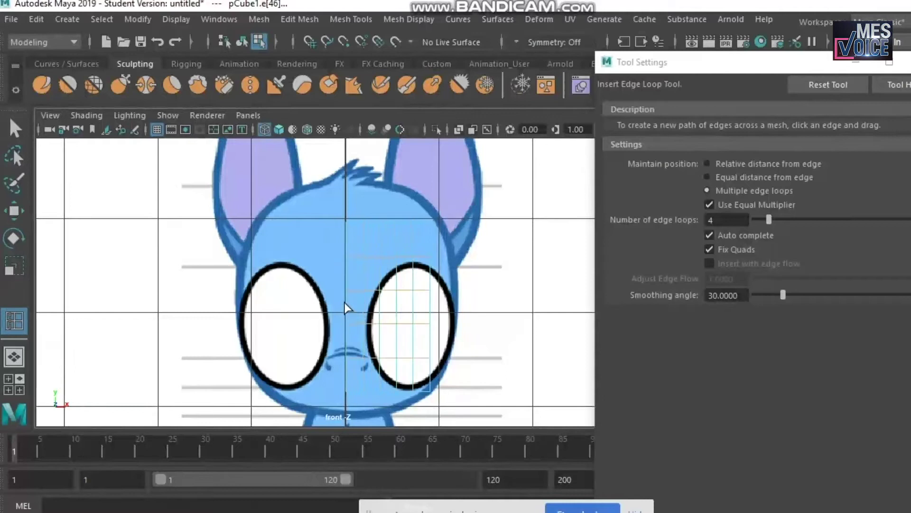
key(ctrl+z)
Insert 3 vertical and 3 horizontal edge loops across the half cube's front, and reset the tool settings
click(711, 219)
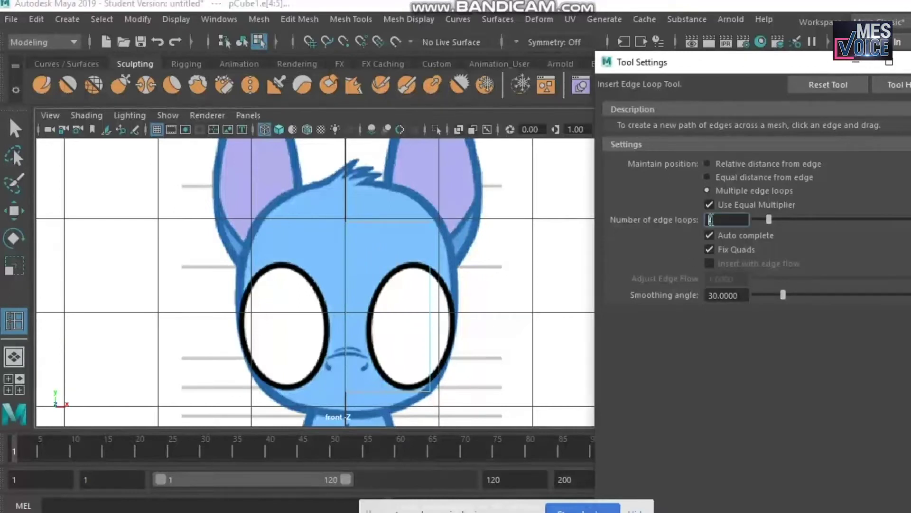
text(3)
click(380, 221)
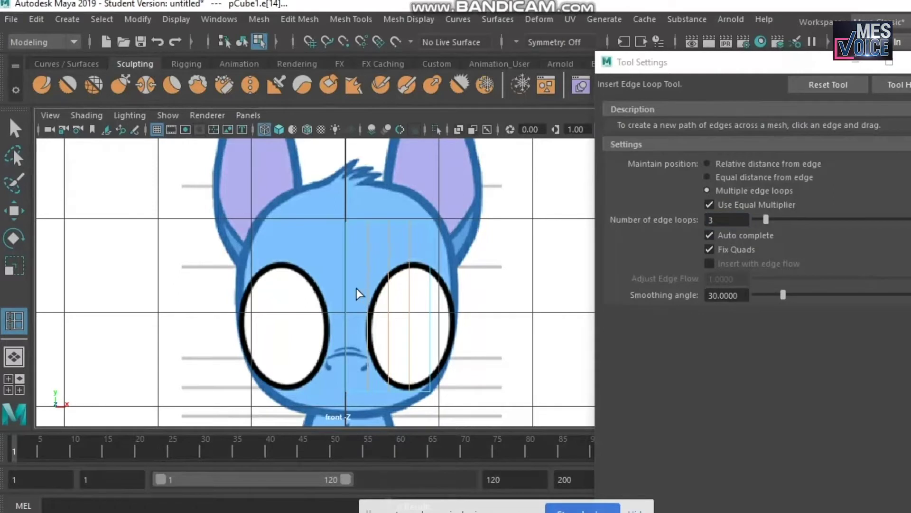
click(345, 296)
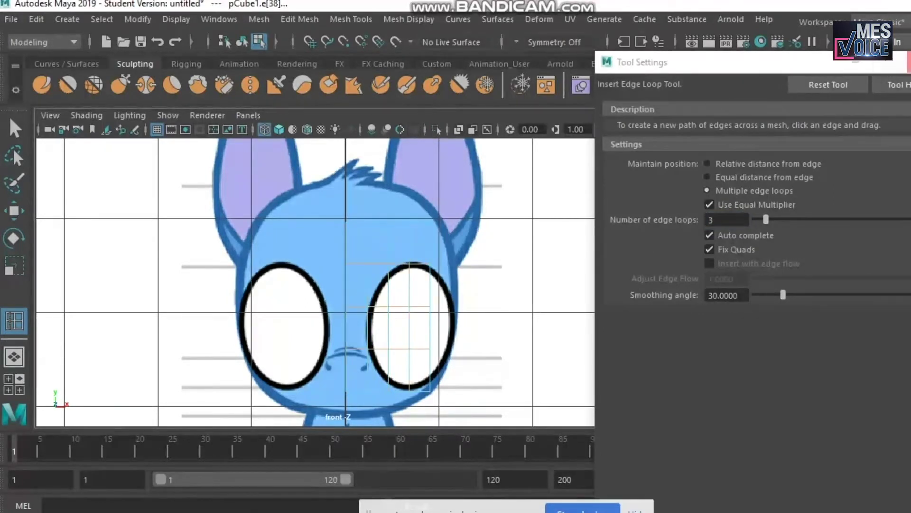
click(811, 84)
click(813, 87)
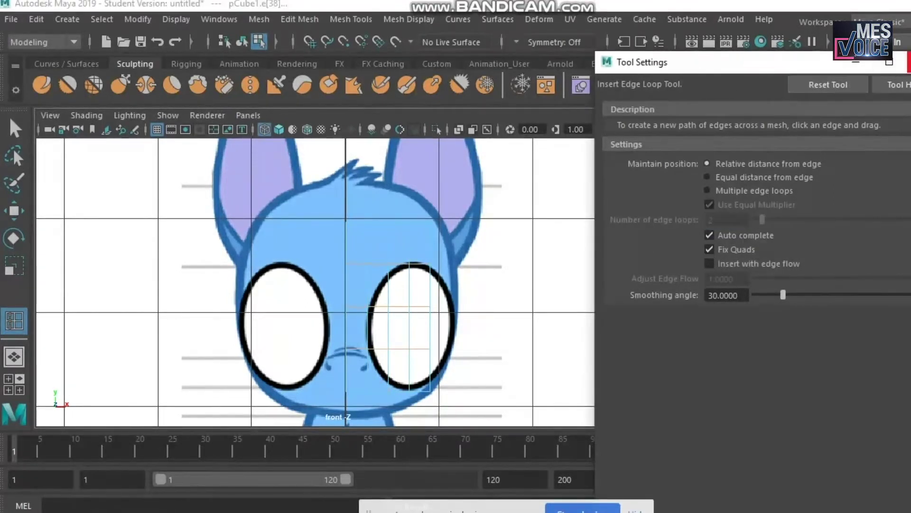
click(893, 62)
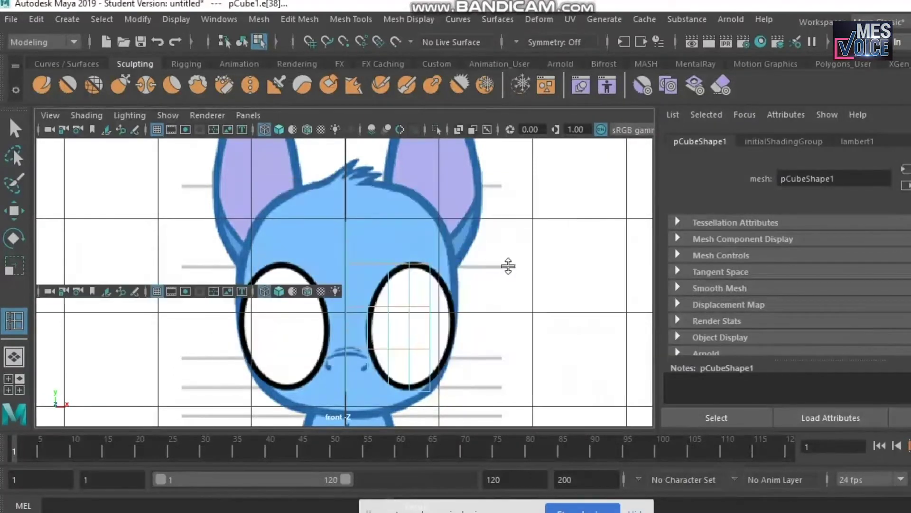
Insert 3 evenly spaced vertical edge loops across the half cube's depth in the side view, reset the tool and return to object mode
key(space)
key(space)
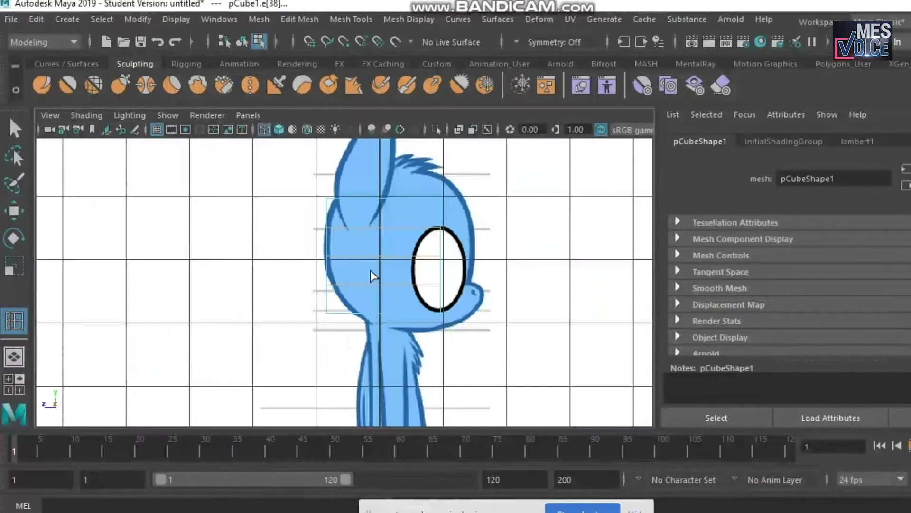
scroll(372, 275, up, 5)
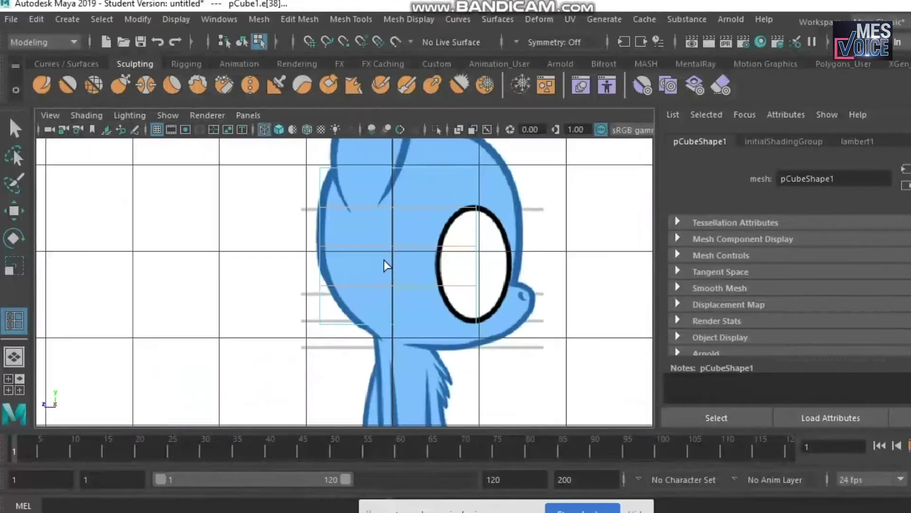
shift+right_click(425, 207)
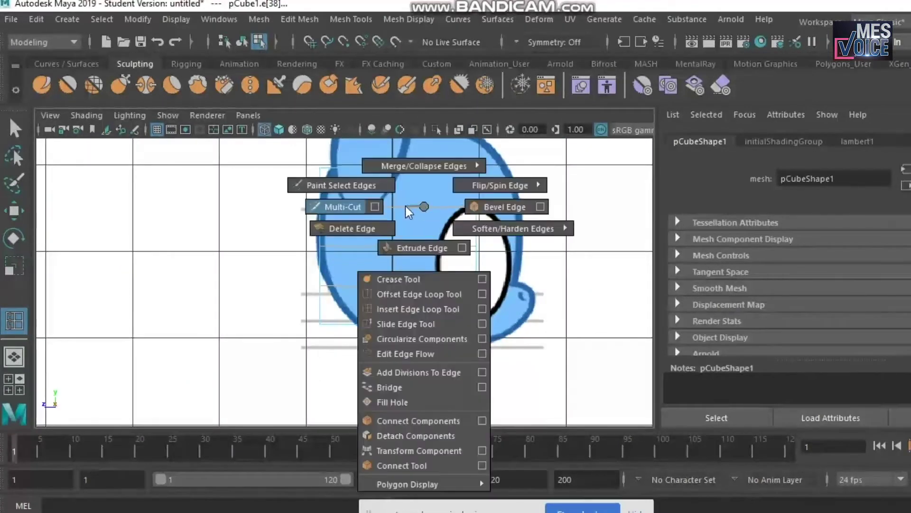
key(w)
right_drag(428, 140, 499, 138)
shift+right_drag(475, 204, 439, 208)
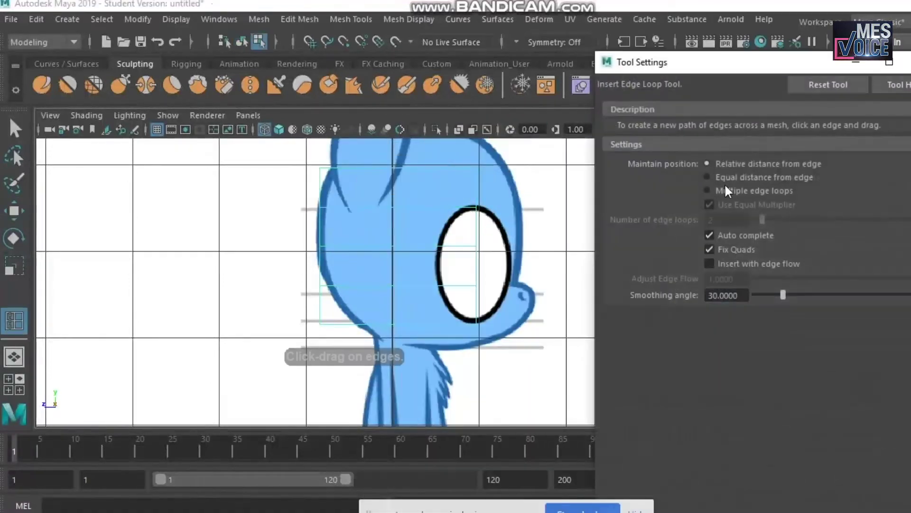
click(707, 190)
drag(724, 220, 681, 221)
text(3)
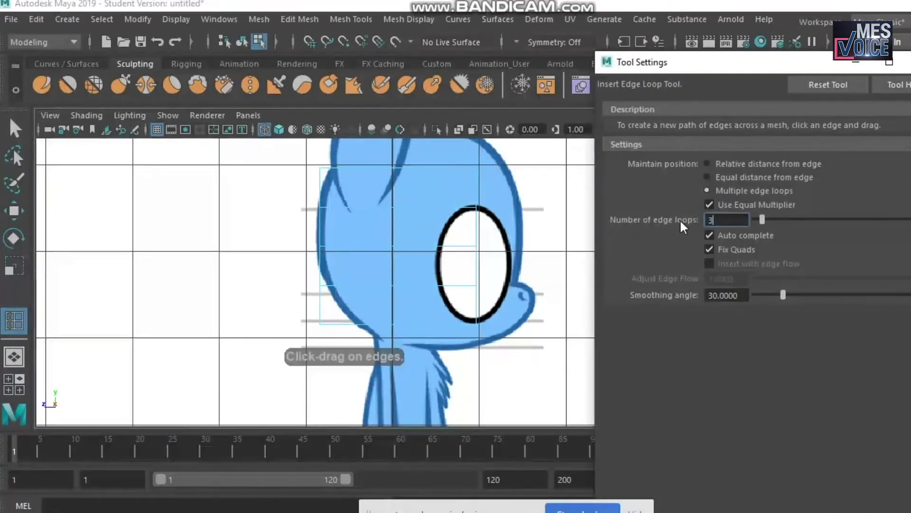
click(416, 206)
click(828, 84)
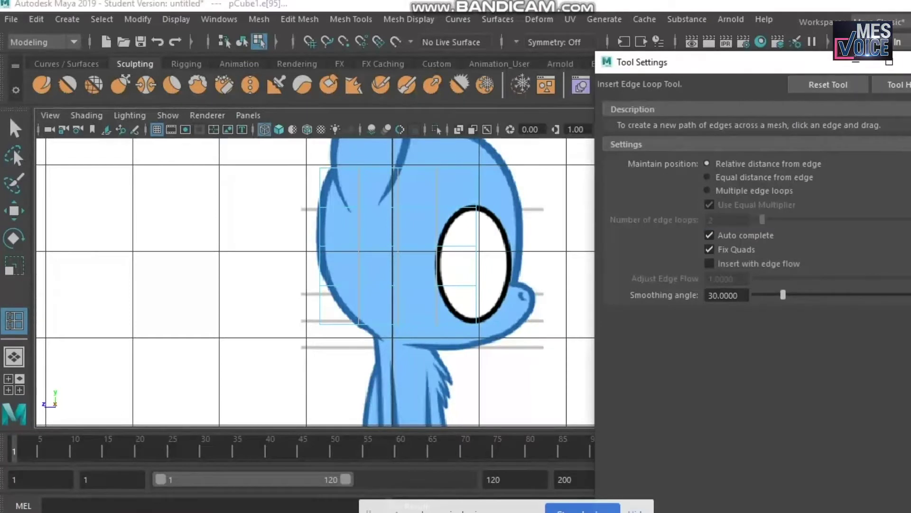
key(ctrl+a)
key(w)
right_drag(480, 227, 546, 118)
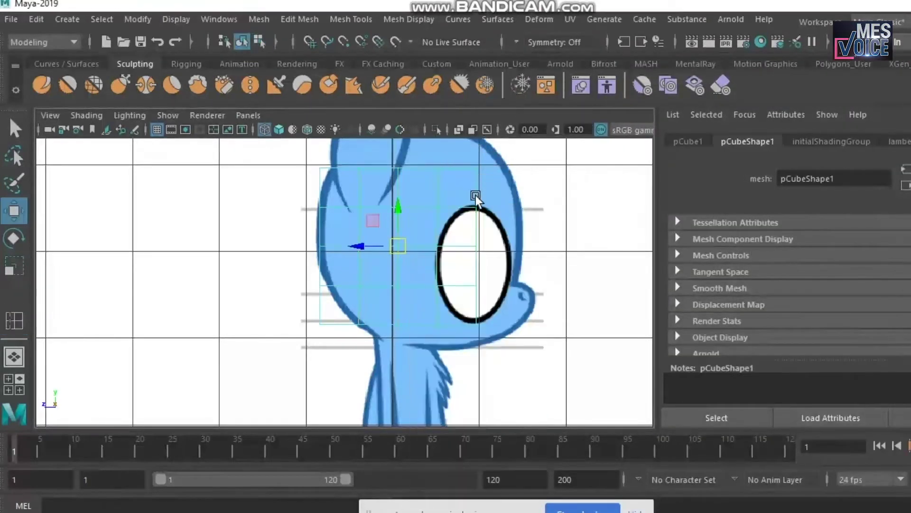
Move the vertical corner edges of the half cube's outer side inward along X and scale them together along Z to round the corners
alt+middle_drag(472, 235, 477, 273)
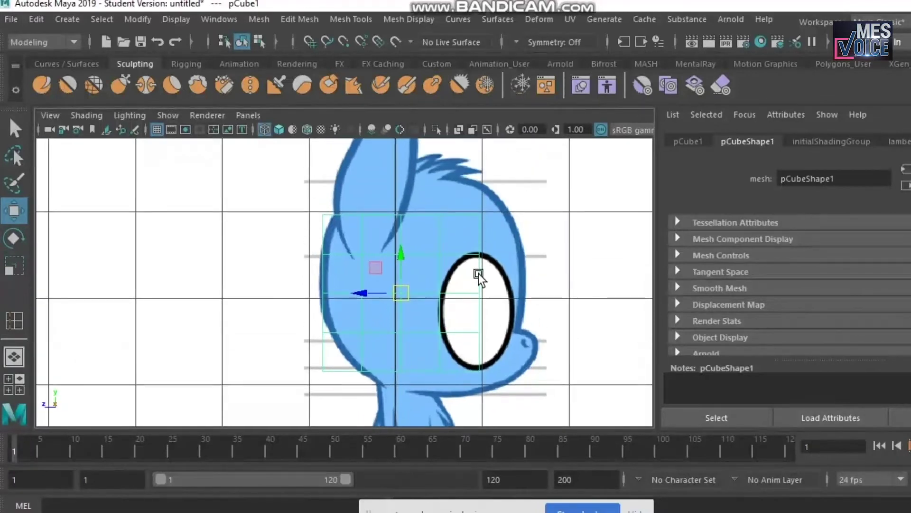
key(space)
key(space)
mouse_move(374, 279)
alt+mouse_down()
mouse_move(261, 301)
mouse_move(320, 335)
mouse_move(367, 265)
mouse_move(224, 289)
mouse_move(318, 397)
mouse_move(409, 344)
mouse_move(403, 329)
mouse_move(357, 306)
mouse_move(261, 307)
alt+mouse_up()
right_drag(257, 317, 258, 102)
click(260, 274)
click(261, 358)
alt+drag(418, 249, 358, 272)
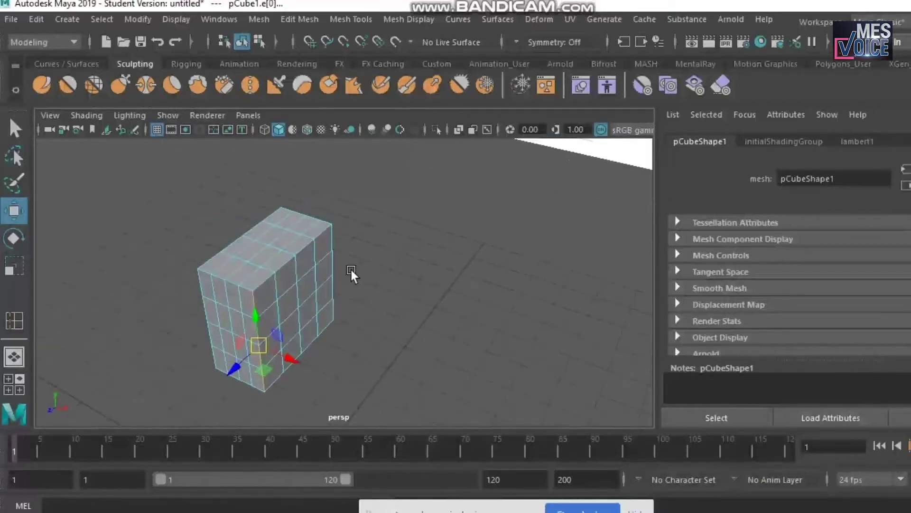
shift+click(331, 241)
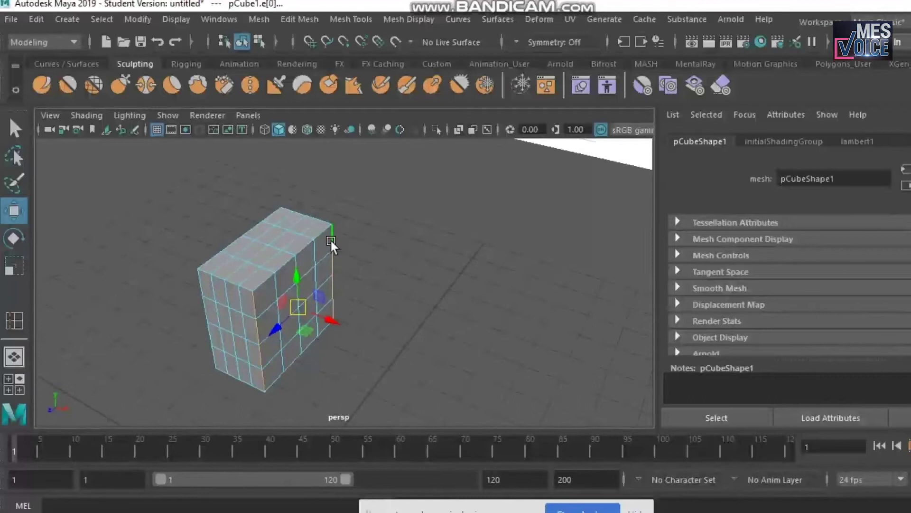
drag(334, 323, 335, 317)
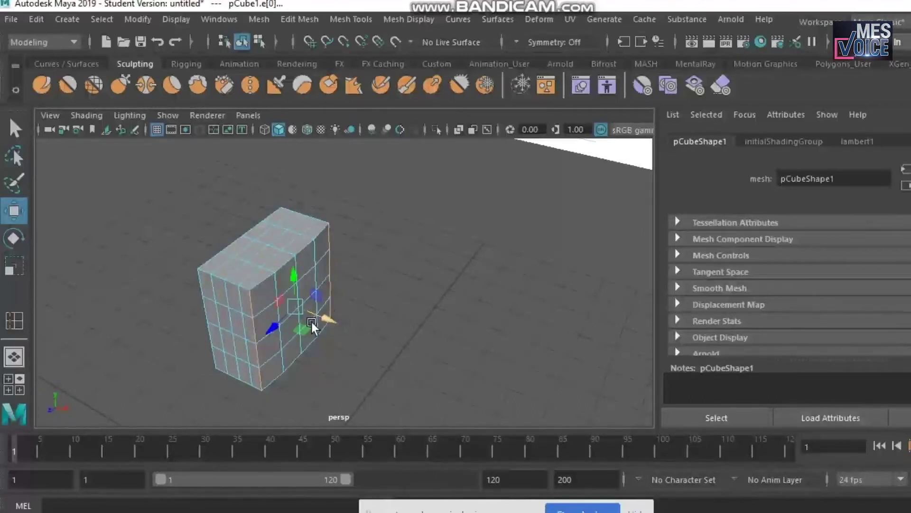
click(13, 265)
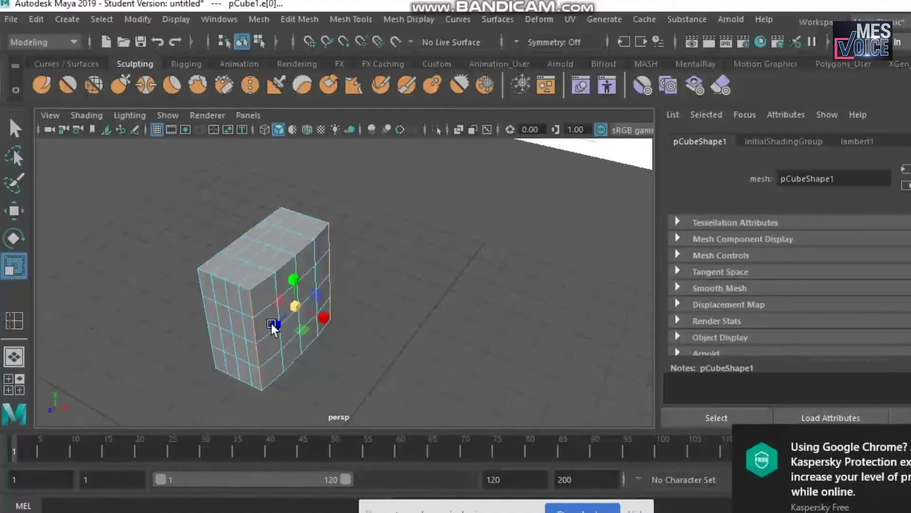
drag(277, 323, 281, 317)
Scale the top and bottom edge loops of the half cube's outer side together along Y and move them inward along X
alt+drag(357, 323, 337, 305)
double_click(274, 221)
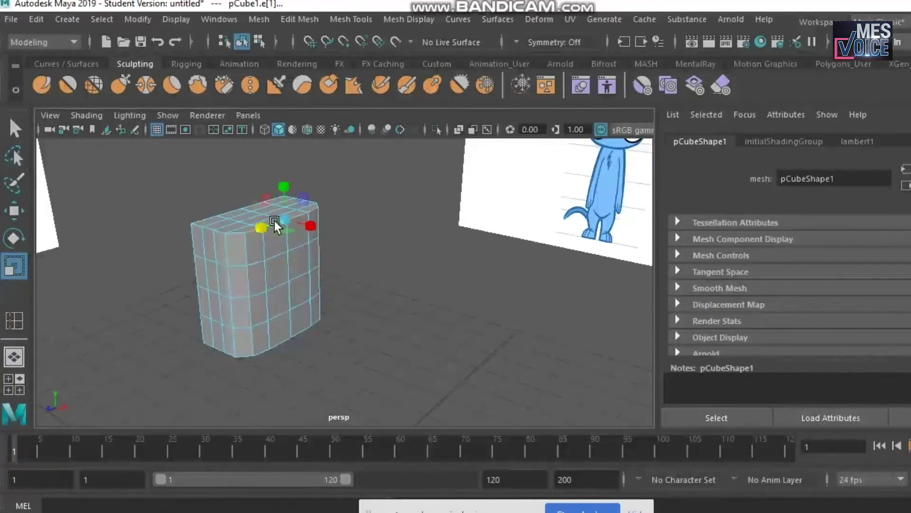
shift+double_click(285, 340)
drag(285, 246, 286, 252)
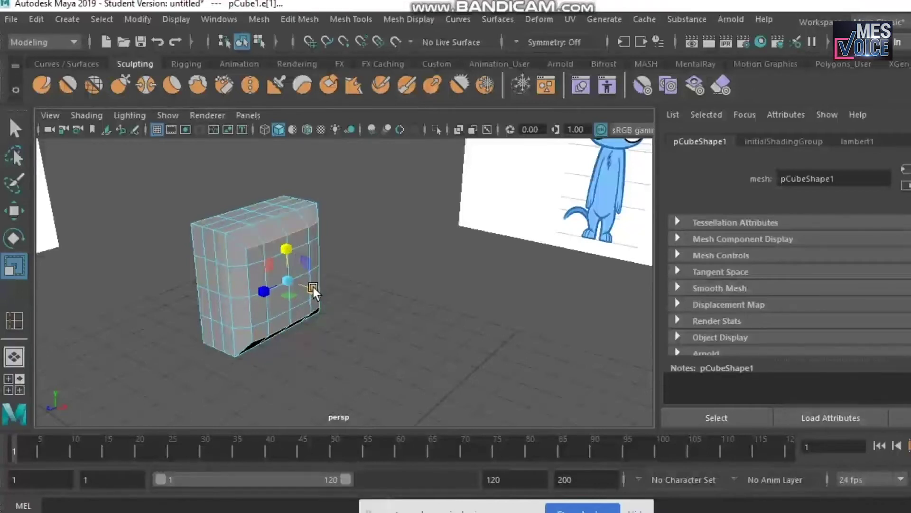
click(14, 210)
drag(320, 289, 311, 285)
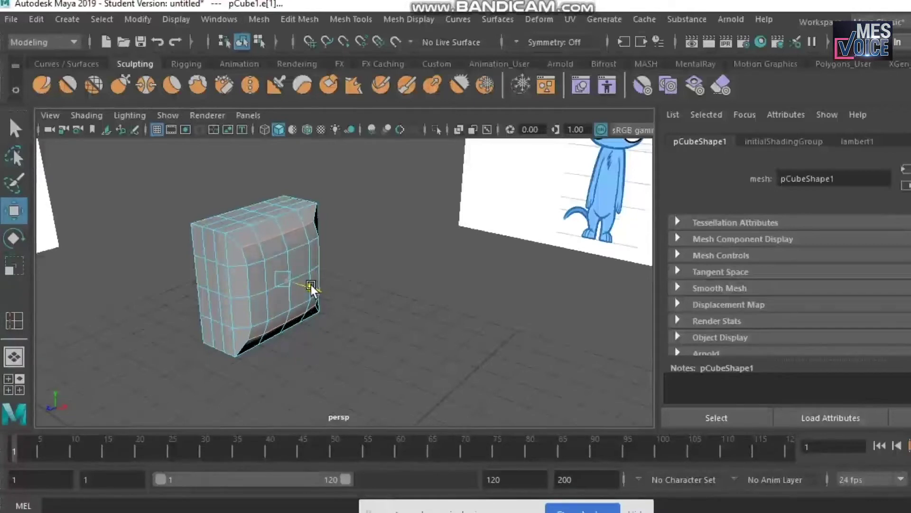
Return to object mode and move the half cube along Z in the side view to align it with the reference head
right_drag(212, 252, 272, 104)
click(391, 235)
key(space)
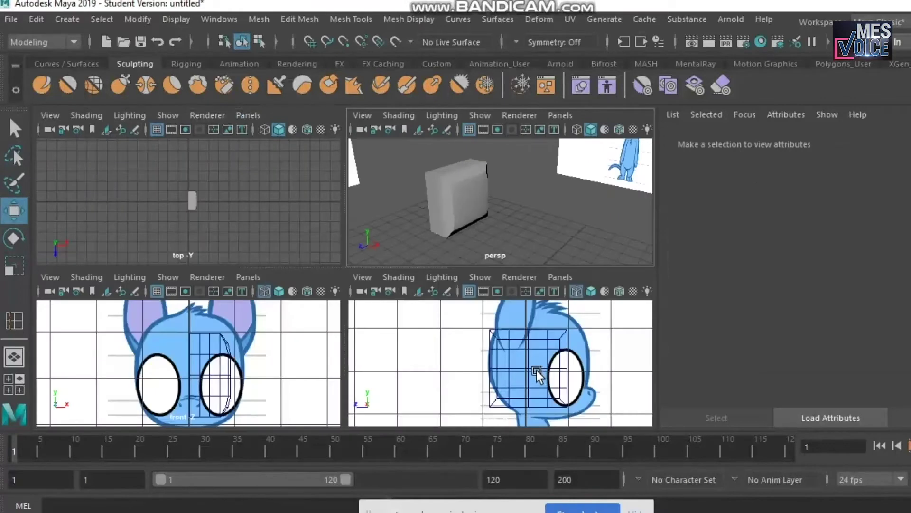
key(space)
scroll(516, 346, up, 3)
click(512, 298)
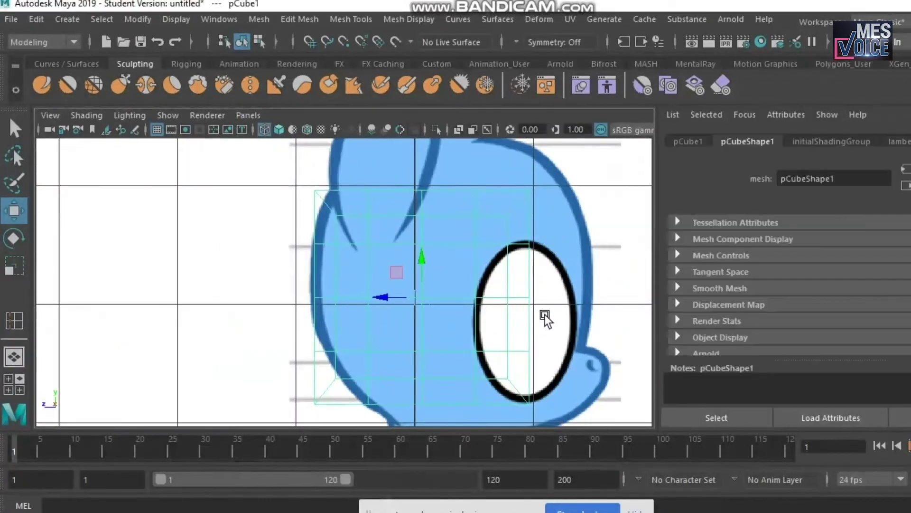
alt+middle_drag(479, 301, 420, 293)
drag(327, 287, 357, 289)
scroll(475, 299, down, 1)
Scale the half cube along Y and X in the front view to fit the reference head's height and half width
key(space)
key(space)
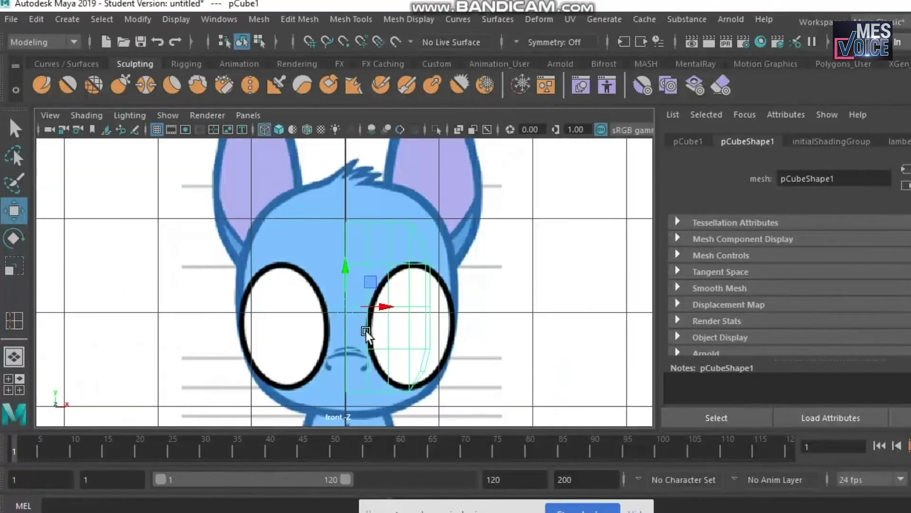
alt+middle_drag(365, 329, 371, 286)
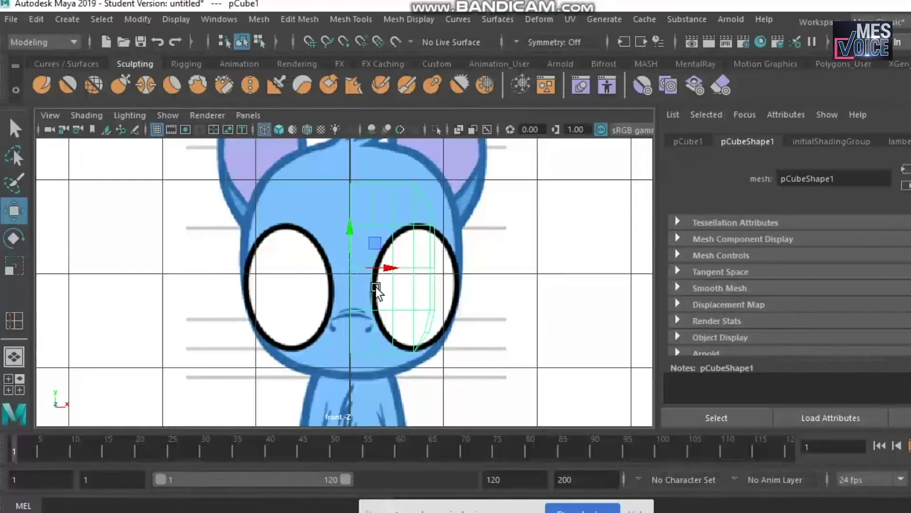
click(18, 261)
drag(353, 235, 351, 224)
drag(383, 268, 390, 268)
alt+middle_drag(371, 246, 371, 262)
Switch to vertex mode and move the top vertices onto the crown outline of the front reference
right_drag(443, 191, 378, 135)
scroll(386, 158, up, 5)
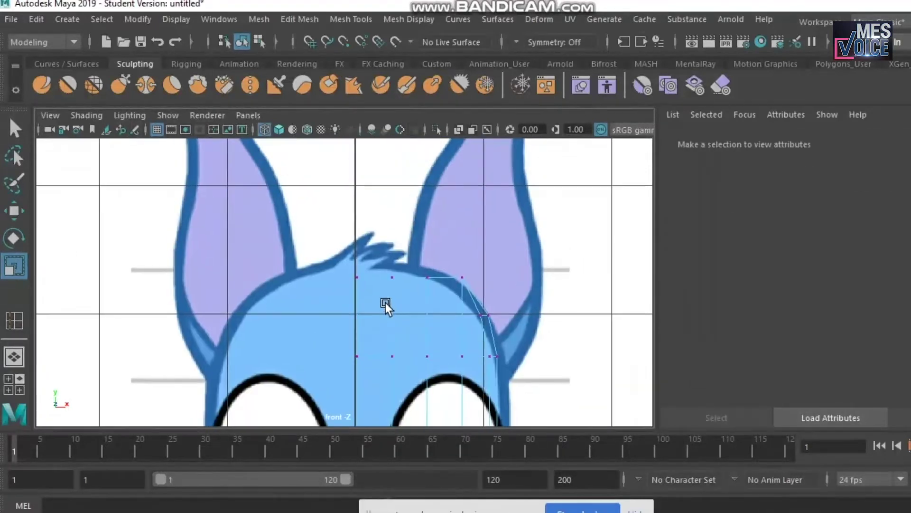
scroll(340, 266, up, 2)
drag(341, 259, 420, 283)
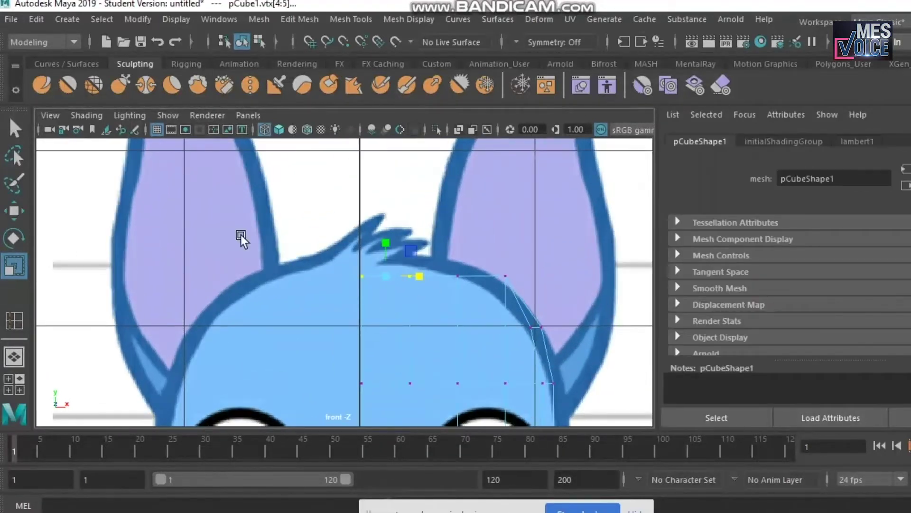
click(19, 211)
drag(384, 244, 382, 224)
drag(447, 266, 457, 237)
drag(525, 290, 504, 250)
Move the outer side vertices beside the eye onto the head's side outline in the front view
alt+middle_drag(549, 336, 523, 186)
drag(539, 301, 504, 262)
drag(542, 310, 518, 264)
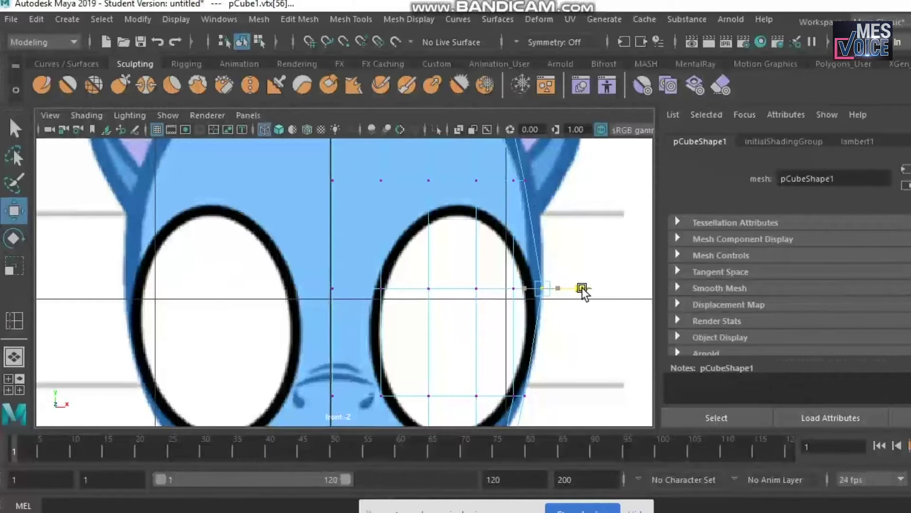
drag(516, 164, 516, 164)
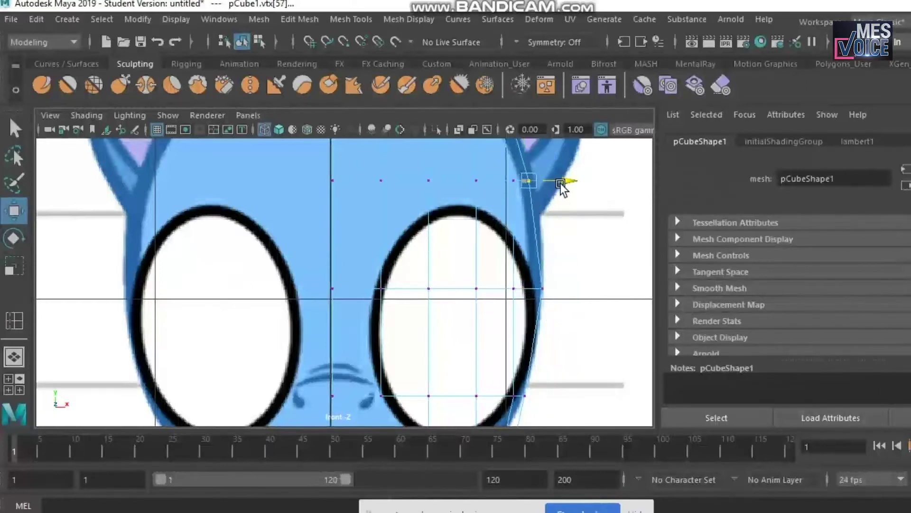
alt+middle_drag(543, 230, 538, 311)
drag(504, 255, 548, 259)
alt+middle_drag(542, 324, 518, 155)
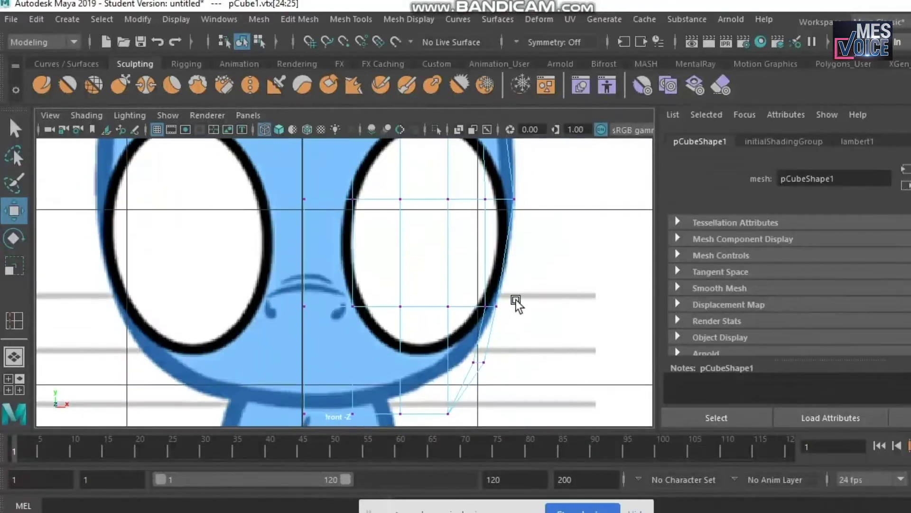
Move the lower cheek and bottom vertices onto the cheek and chin outline of the front reference
drag(488, 311, 475, 292)
mouse_move(533, 306)
mouse_down()
mouse_move(488, 288)
mouse_move(537, 306)
mouse_up()
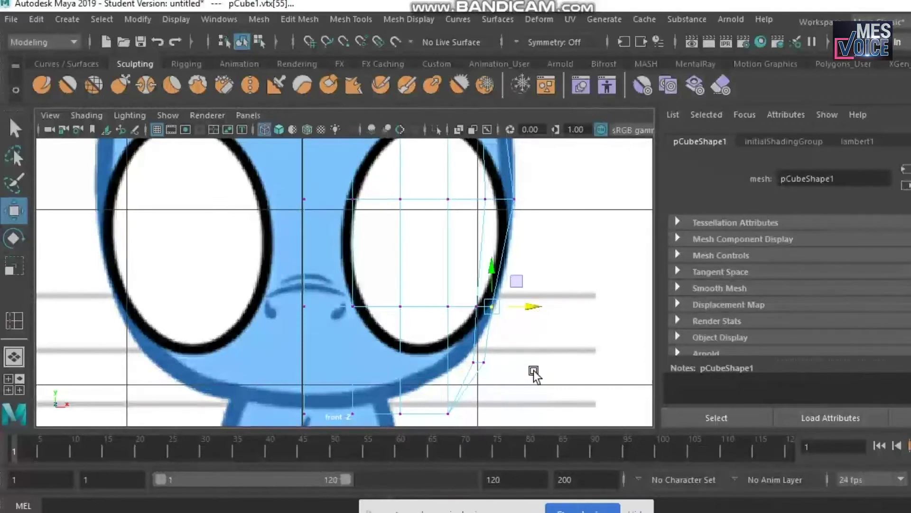
mouse_move(464, 352)
mouse_down()
mouse_move(491, 373)
mouse_move(472, 347)
mouse_up()
alt+middle_drag(499, 376, 504, 316)
drag(473, 340, 440, 239)
drag(421, 341, 407, 256)
drag(346, 318, 301, 313)
drag(337, 289, 337, 279)
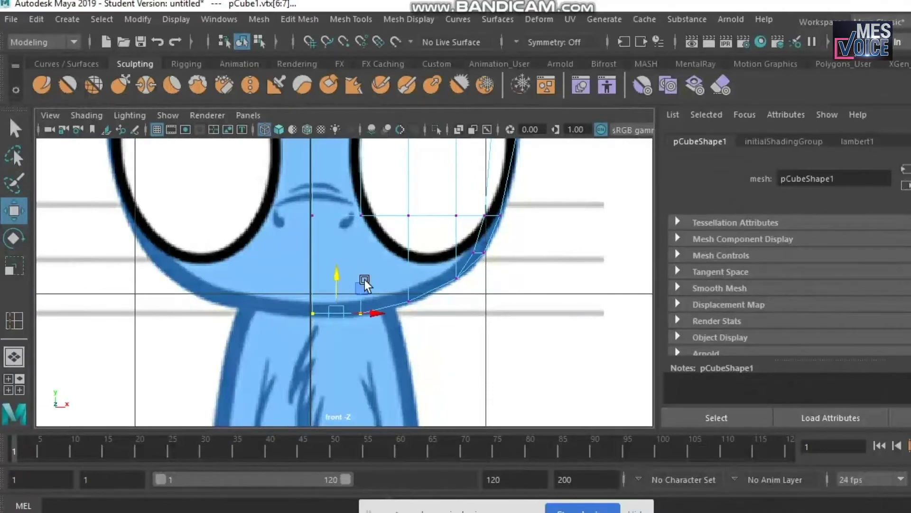
Move the upper front corner vertices onto the forehead outline in the side view
key(space)
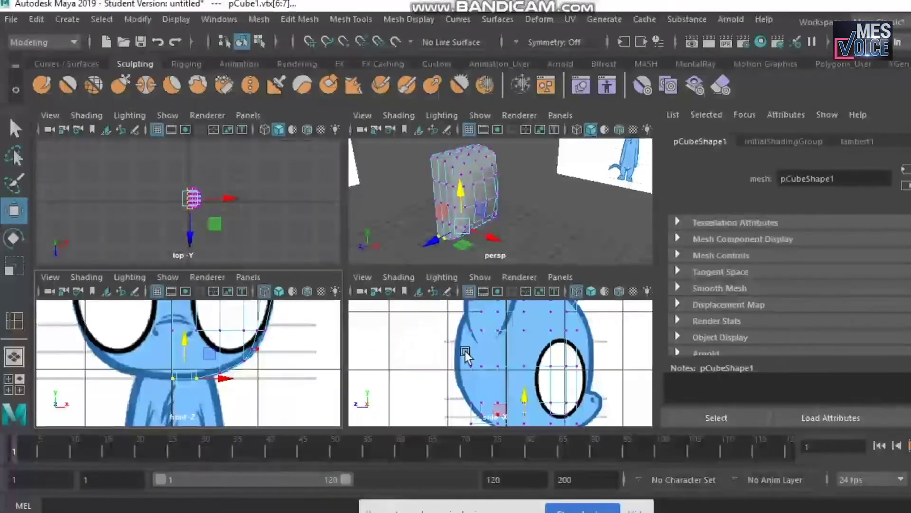
key(space)
alt+middle_drag(507, 319, 432, 397)
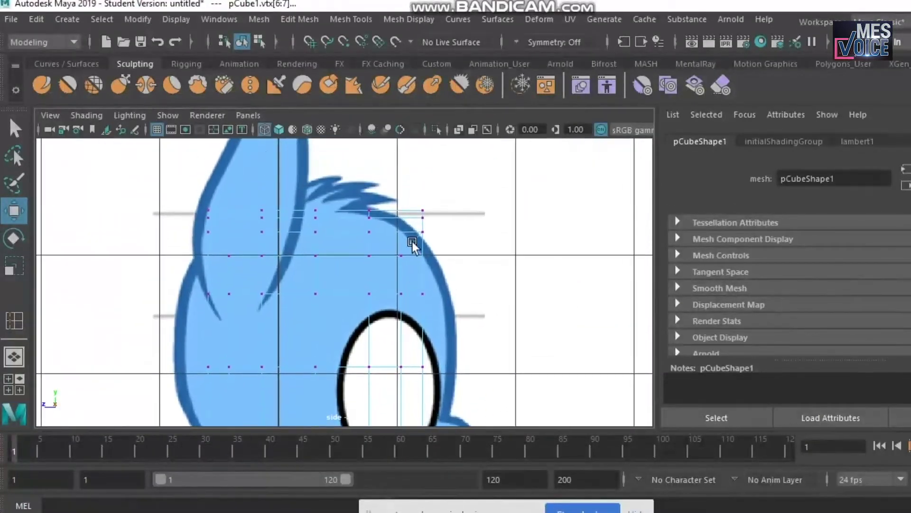
scroll(409, 185, up, 1)
scroll(409, 187, up, 2)
alt+middle_drag(408, 184, 394, 280)
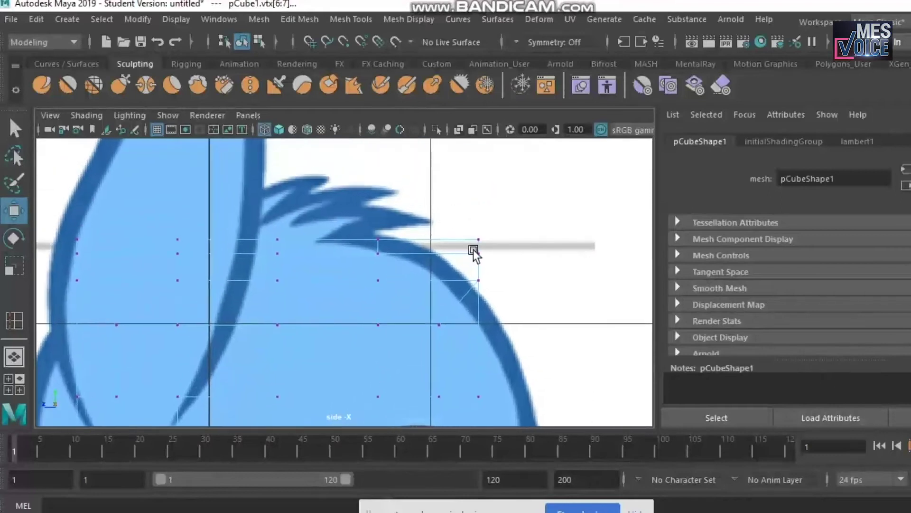
drag(493, 267, 494, 267)
drag(437, 246, 390, 253)
drag(489, 302, 463, 265)
Move the front vertices above and beside the eye forward to the face outline of the side reference
alt+middle_drag(381, 288, 371, 129)
drag(530, 273, 502, 241)
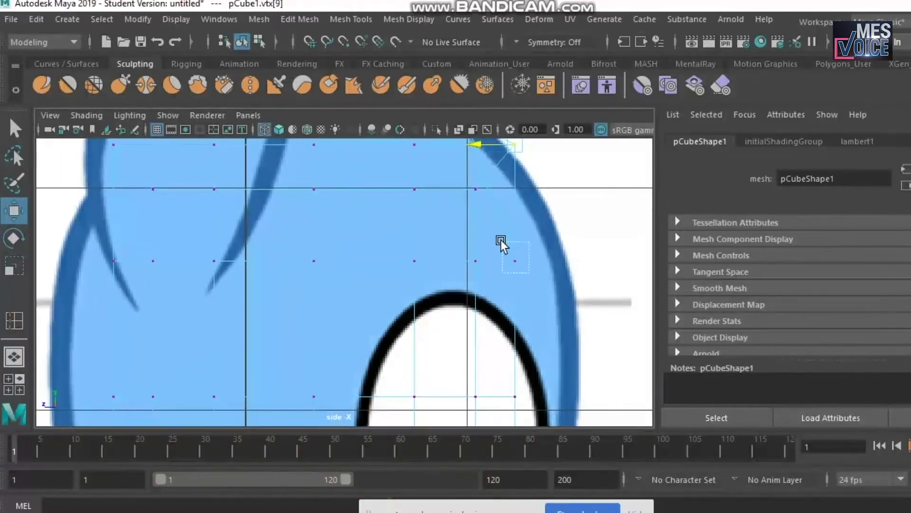
alt+middle_drag(520, 262, 426, 252)
drag(427, 251, 463, 299)
drag(409, 271, 462, 282)
Pull the front vertices at nostril height out to the nose tip and fit the lower front vertices to the jaw line
alt+middle_drag(504, 311, 481, 153)
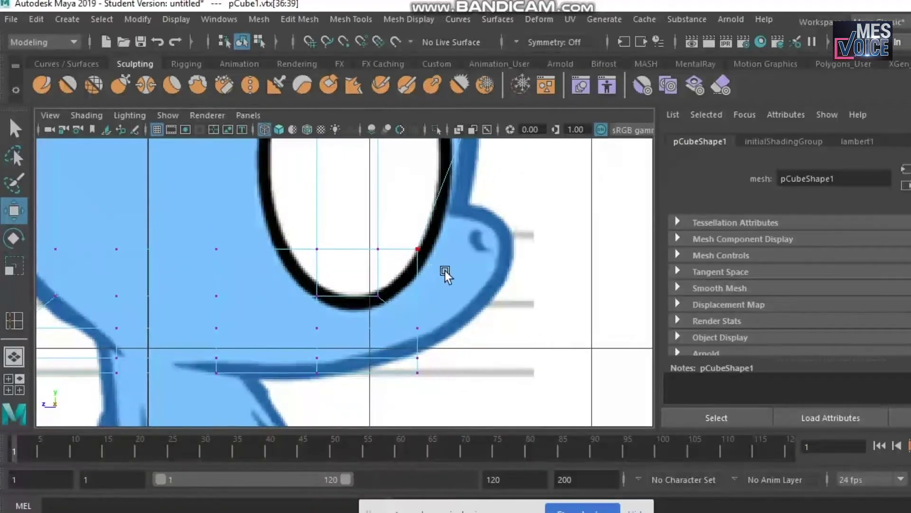
drag(382, 249, 470, 261)
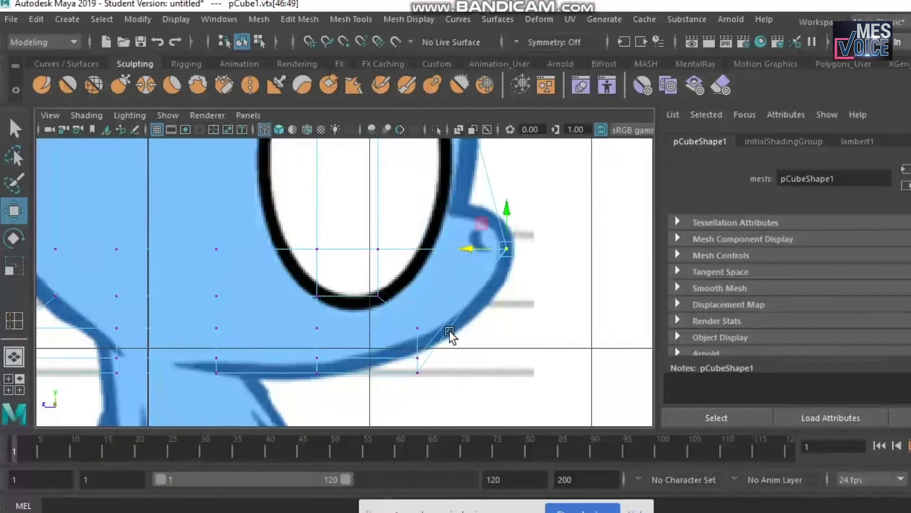
drag(439, 378, 417, 311)
scroll(362, 350, up, 1)
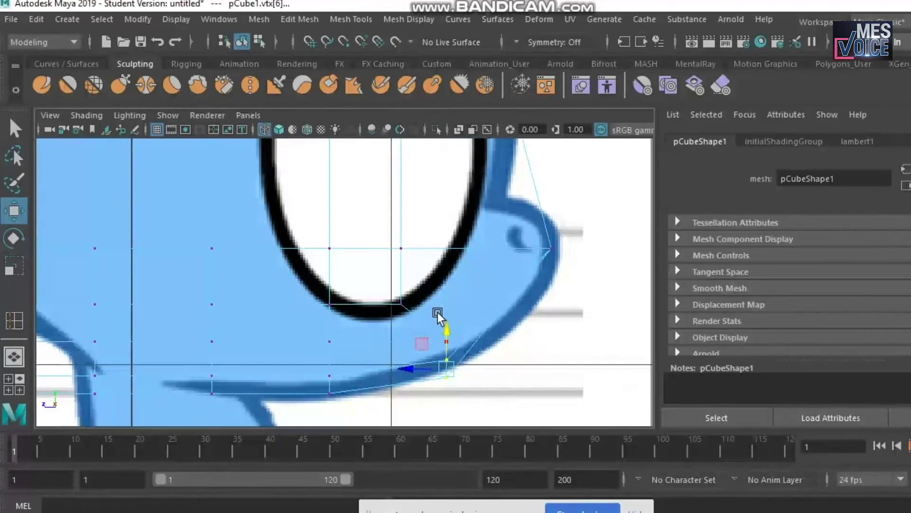
drag(448, 370, 482, 344)
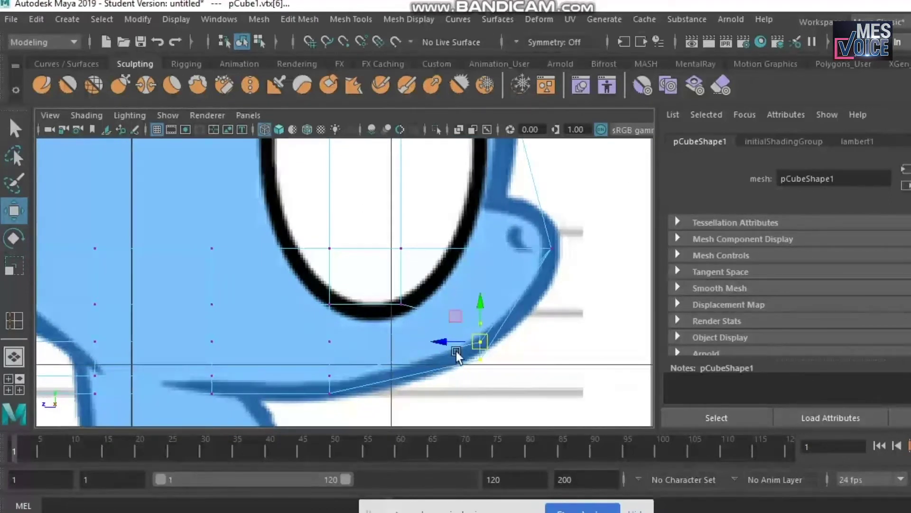
click(329, 383)
drag(344, 383, 331, 384)
Move the lower rear vertices onto the outline between the back of the head and the neck in the side view
alt+middle_drag(318, 375, 597, 346)
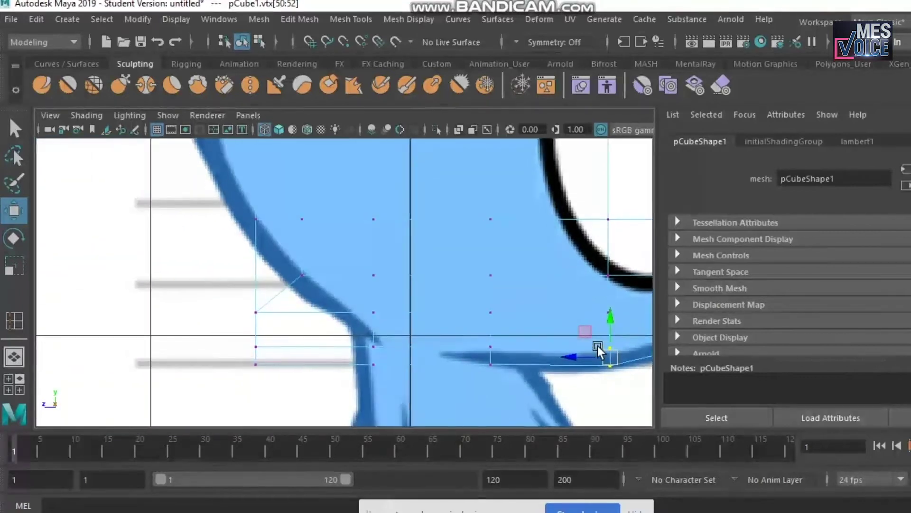
click(368, 346)
click(256, 312)
drag(259, 311, 292, 273)
click(306, 269)
drag(236, 328, 333, 313)
drag(365, 346, 380, 337)
Move the rear vertices above the neck along Z onto the back-of-head outline of the side reference
alt+middle_drag(315, 306, 366, 408)
drag(278, 285, 293, 323)
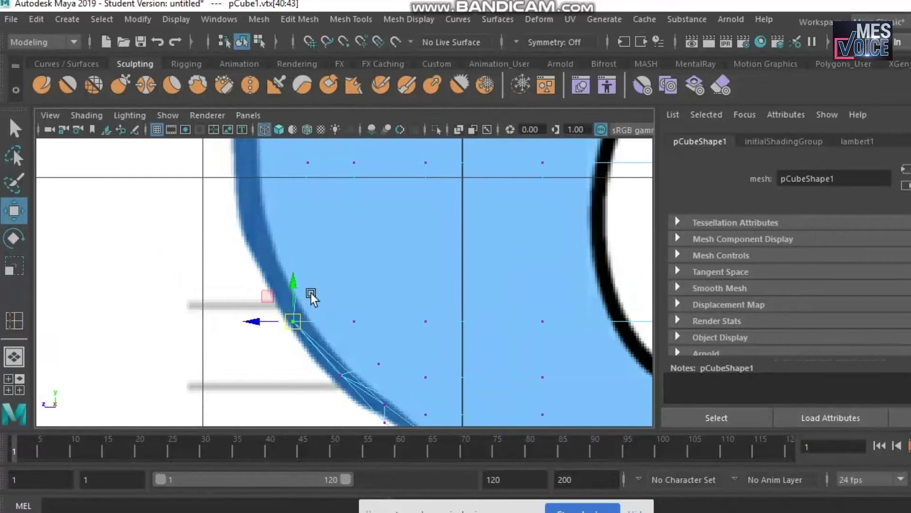
alt+middle_drag(311, 293, 316, 322)
drag(304, 293, 235, 292)
alt+middle_drag(311, 259, 358, 445)
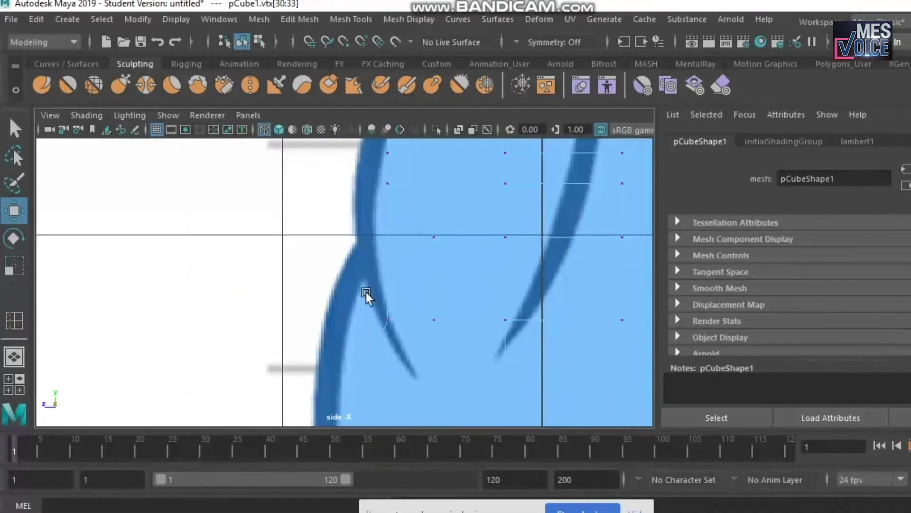
drag(309, 309, 301, 309)
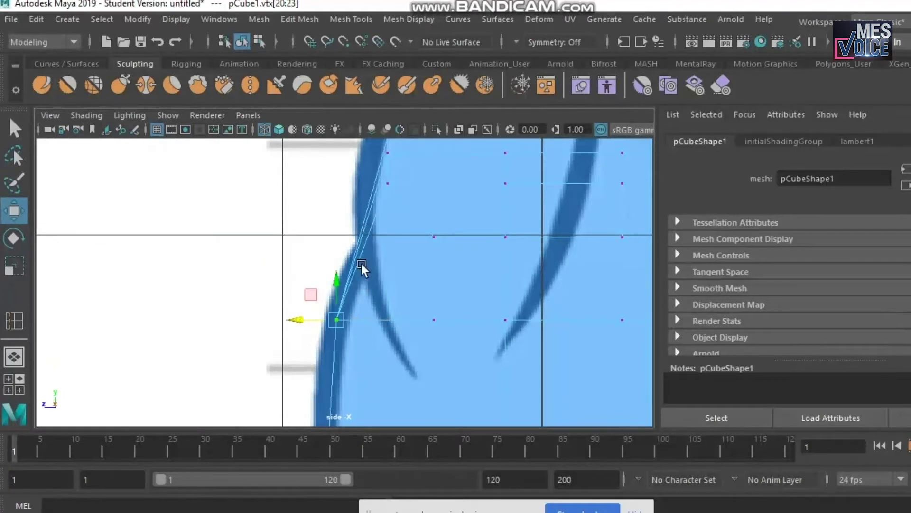
Lower the rear top vertices under the ear in the side view to round the back of the crown
alt+middle_drag(360, 259, 313, 449)
scroll(347, 368, down, 3)
scroll(358, 352, up, 4)
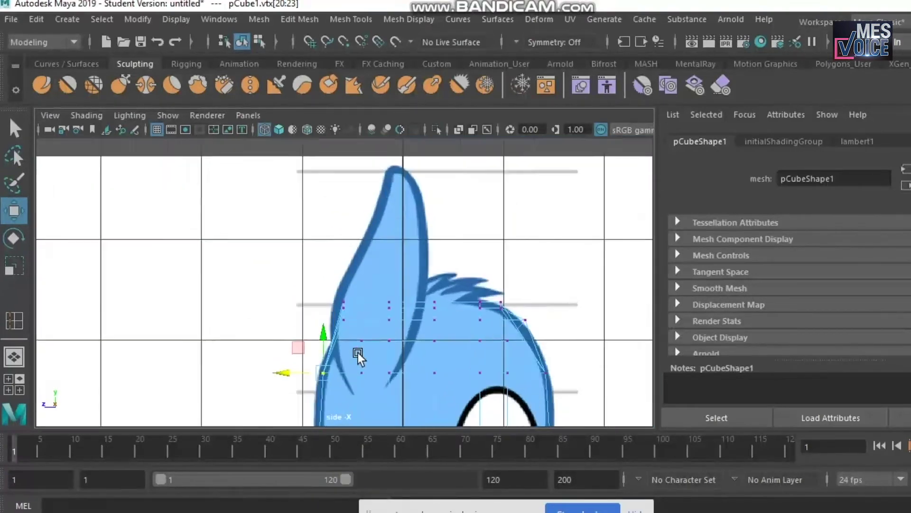
drag(314, 309, 353, 372)
alt+middle_drag(354, 371, 290, 310)
drag(407, 318, 407, 318)
drag(379, 287, 379, 294)
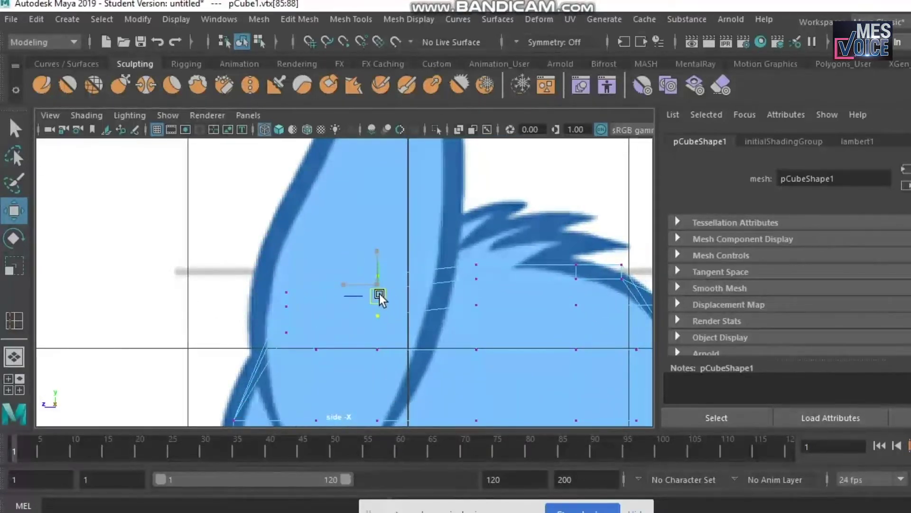
alt+middle_drag(380, 293, 350, 193)
click(360, 258)
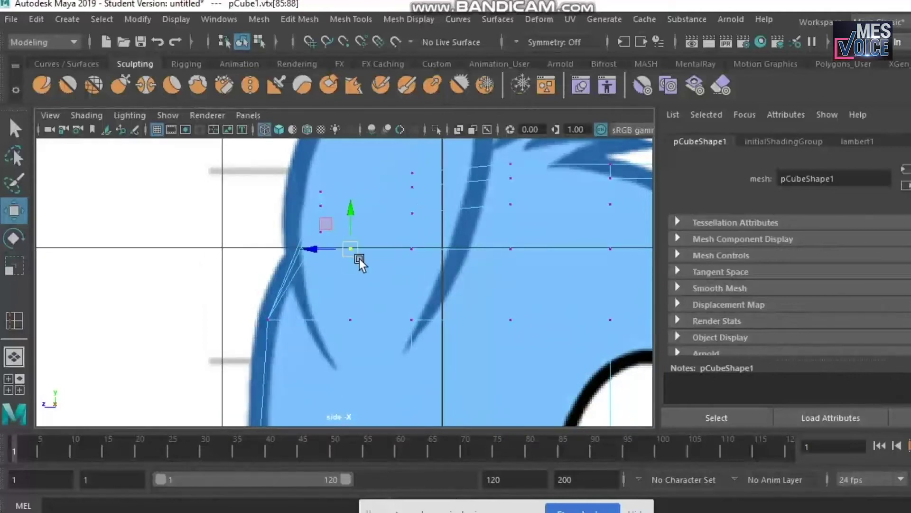
drag(348, 273, 348, 275)
Reposition the upper rear corner vertices and adjust the row below to follow the back-of-head curve behind the ear
mouse_move(294, 176)
mouse_down()
mouse_move(340, 239)
mouse_move(330, 210)
mouse_move(301, 226)
mouse_move(313, 255)
mouse_up()
click(323, 230)
alt+middle_drag(324, 264, 332, 210)
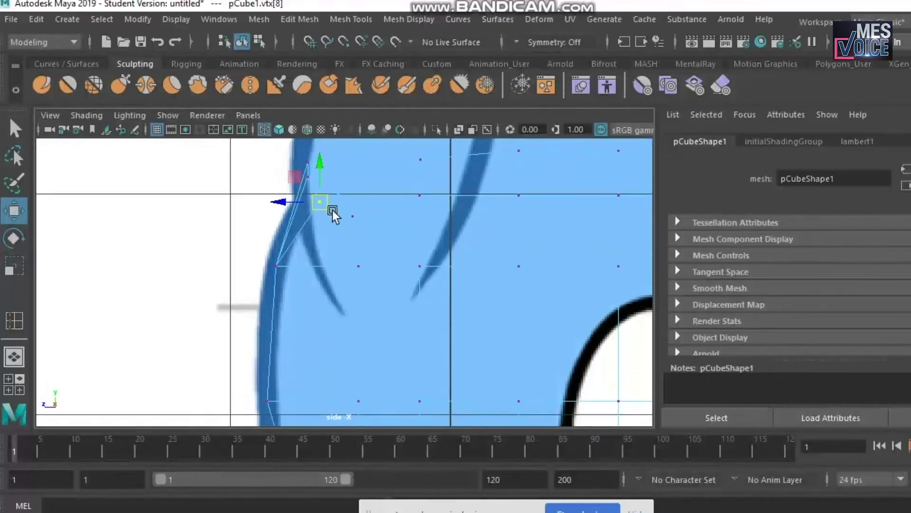
drag(326, 195, 326, 195)
drag(263, 244, 284, 274)
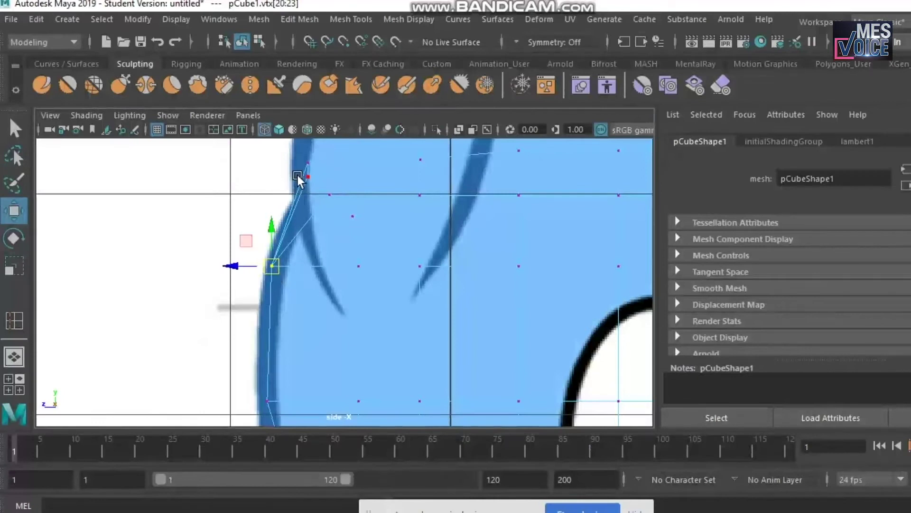
drag(319, 188, 319, 188)
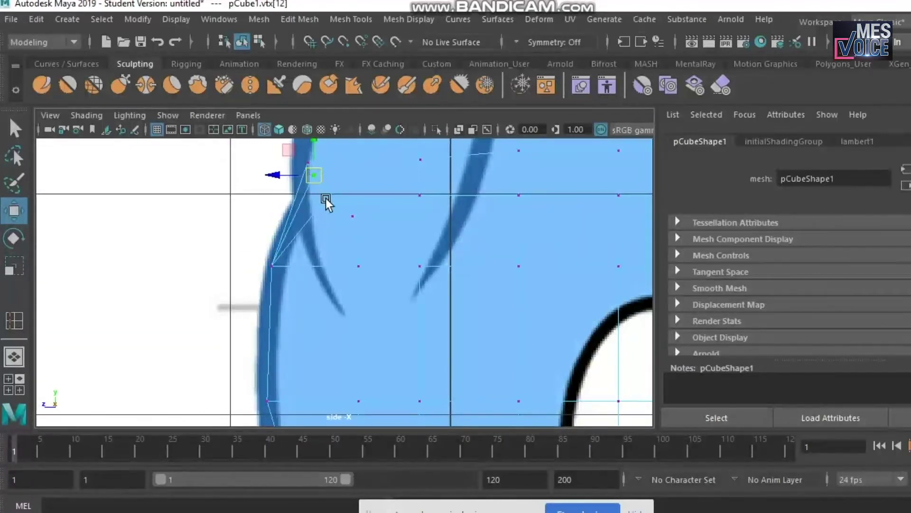
Pick the front corner vertex at the head's crown in perspective, then display it against the forehead in the side reference
key(space)
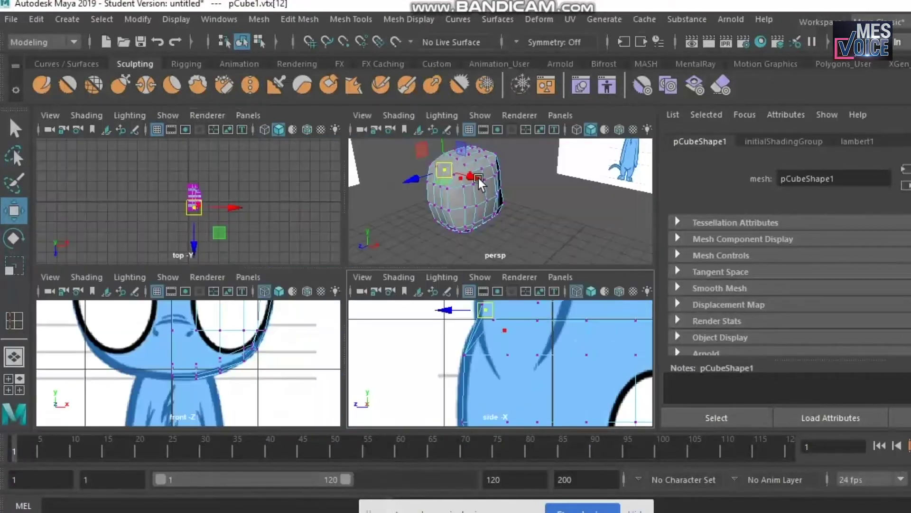
key(space)
alt+drag(451, 229, 331, 286)
click(324, 233)
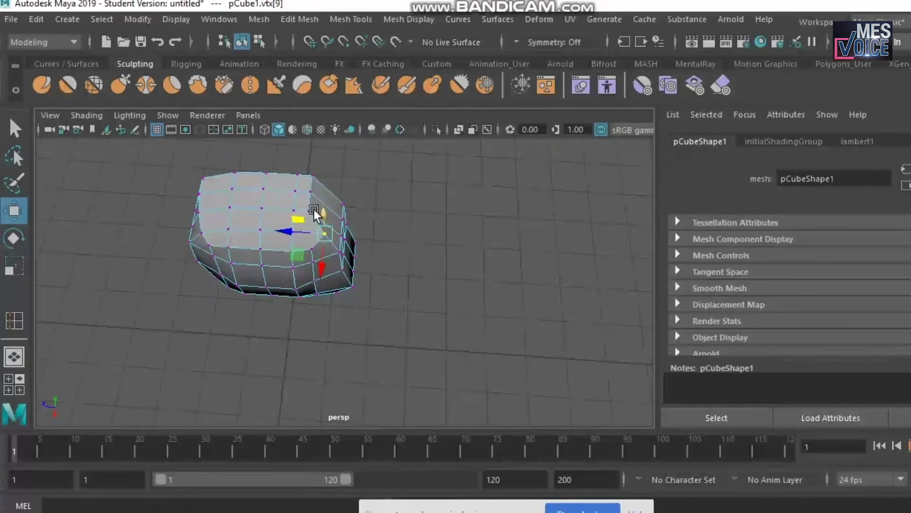
click(309, 210)
key(space)
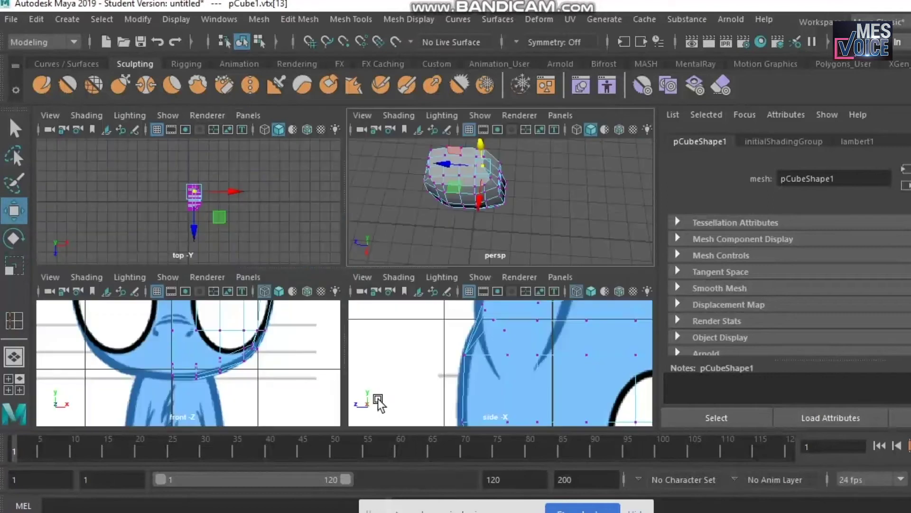
key(space)
key(space)
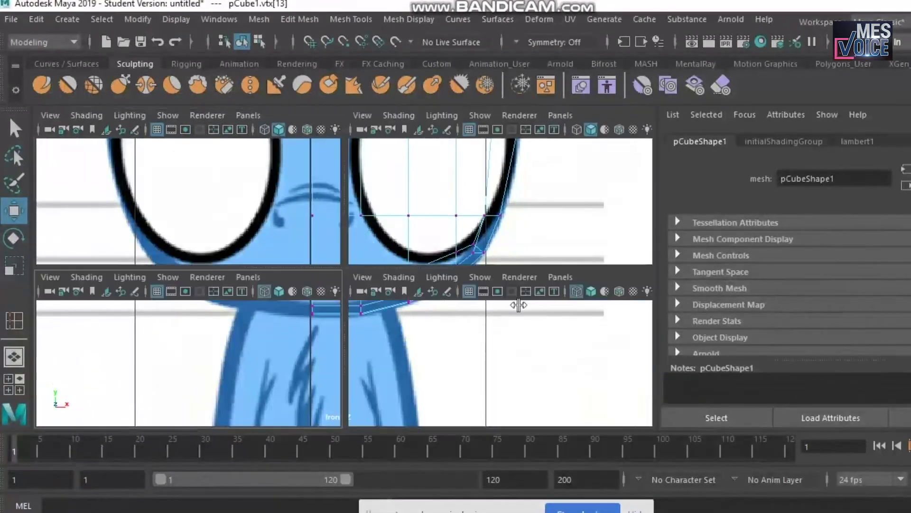
key(space)
alt+middle_drag(628, 175, 351, 372)
scroll(372, 357, up, 2)
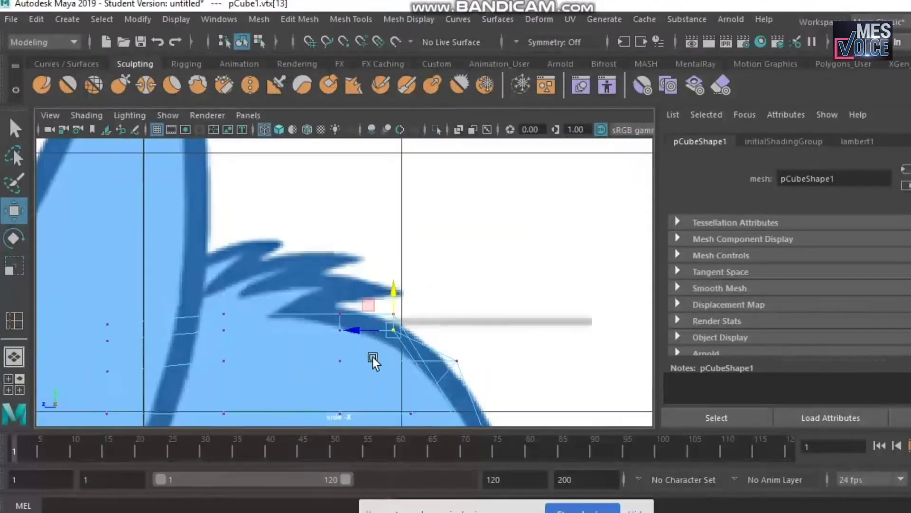
alt+middle_drag(375, 344, 342, 289)
Move the front crown vertices onto the curved forehead outline in the side view
drag(330, 283, 364, 280)
click(442, 319)
drag(443, 320, 411, 325)
click(367, 264)
drag(368, 266, 399, 296)
click(402, 284)
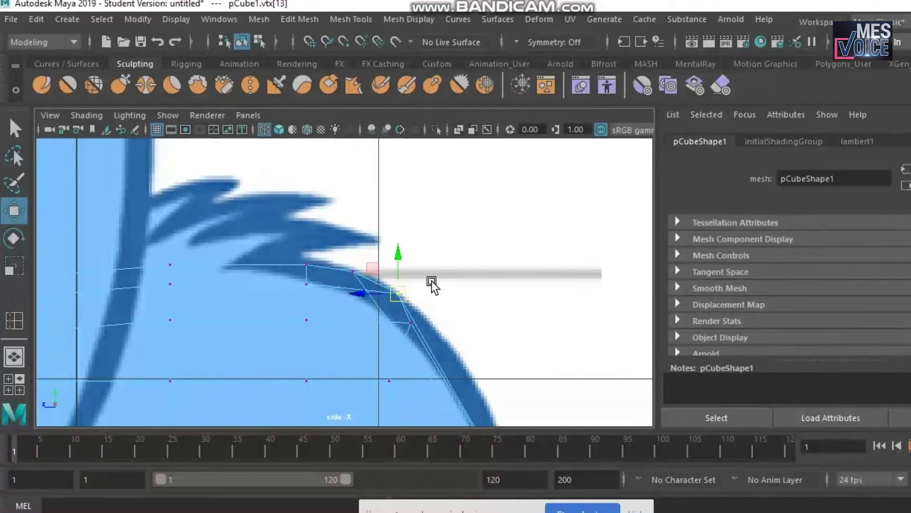
Reposition the vertices along the front edge of the crown in perspective to round the top of the forehead
key(space)
key(space)
scroll(440, 226, up, 5)
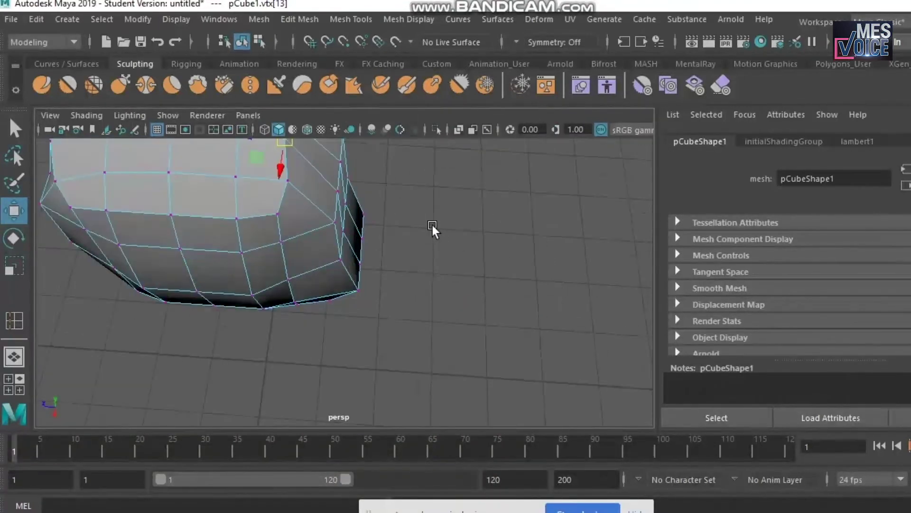
alt+drag(431, 225, 329, 189)
alt+middle_drag(328, 189, 408, 413)
alt+drag(408, 414, 446, 380)
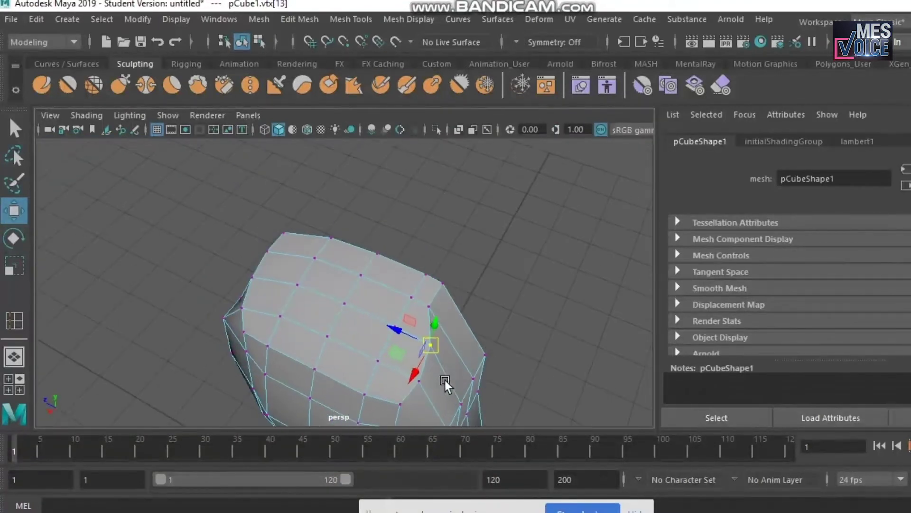
click(429, 303)
drag(400, 312, 403, 297)
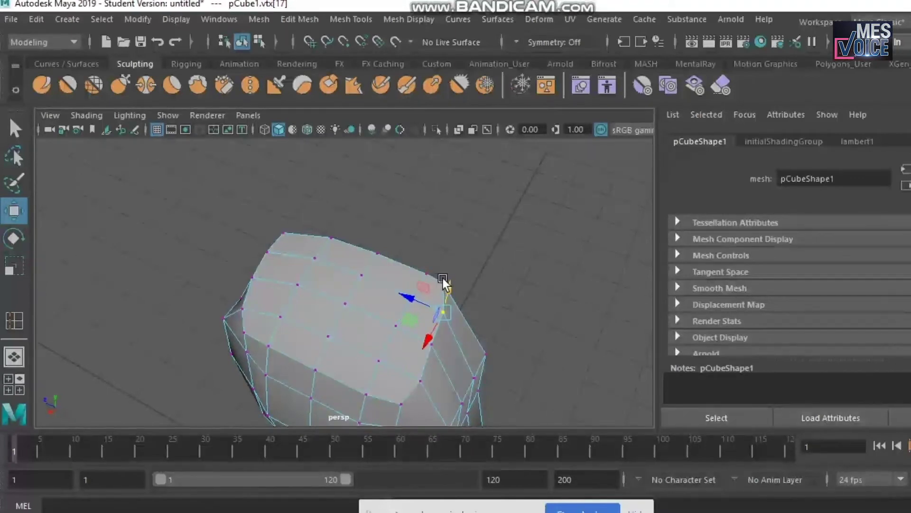
alt+drag(458, 304, 392, 329)
click(444, 275)
click(463, 272)
click(454, 300)
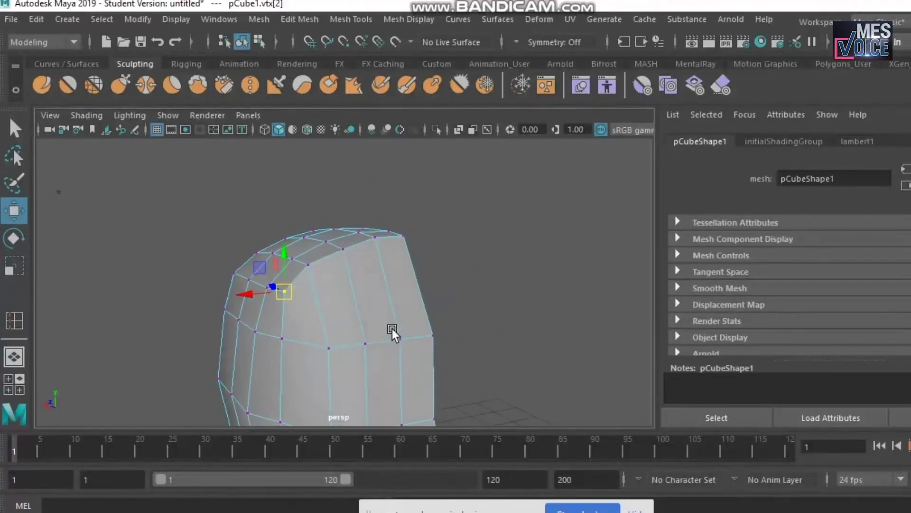
Insert a horizontal edge loop around the head just above the nose, crossing the lower half of the eye
alt+middle_drag(392, 329, 437, 278)
scroll(432, 288, down, 4)
alt+drag(431, 287, 362, 264)
key(space)
key(space)
scroll(393, 311, up, 4)
scroll(393, 308, up, 3)
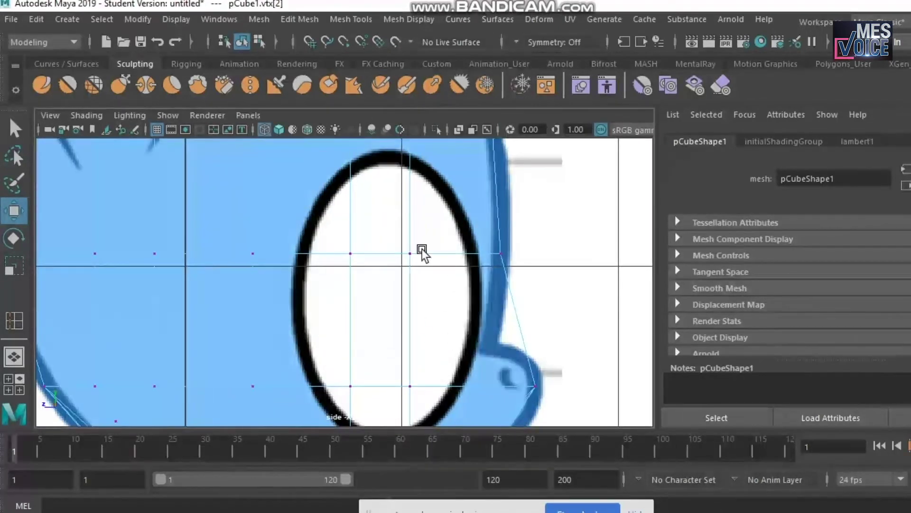
scroll(461, 216, up, 1)
shift+right_click(493, 269)
right_drag(490, 271, 587, 119)
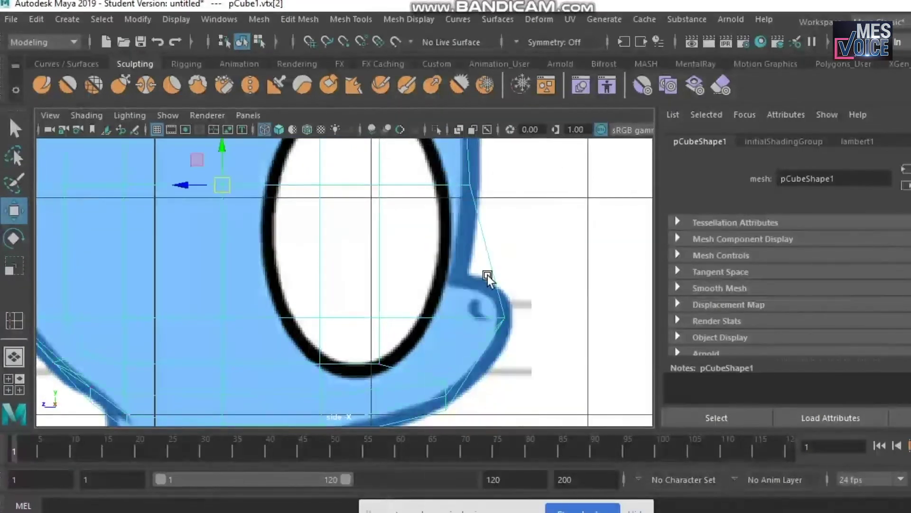
shift+right_drag(488, 259, 397, 207)
click(494, 275)
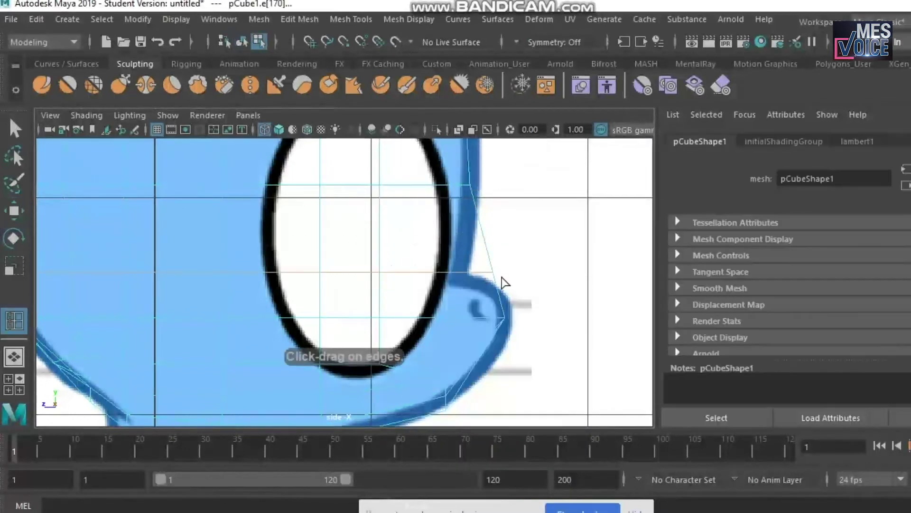
mouse_move(722, 511)
click(723, 484)
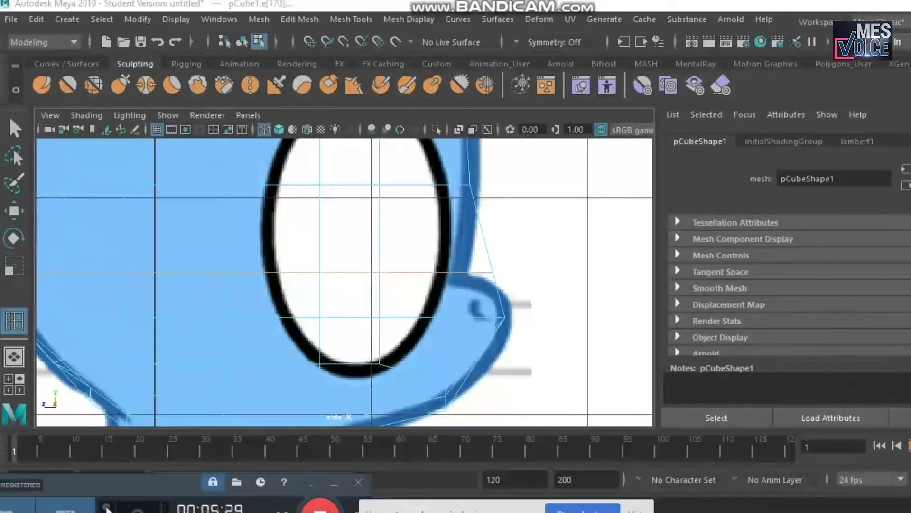
click(722, 511)
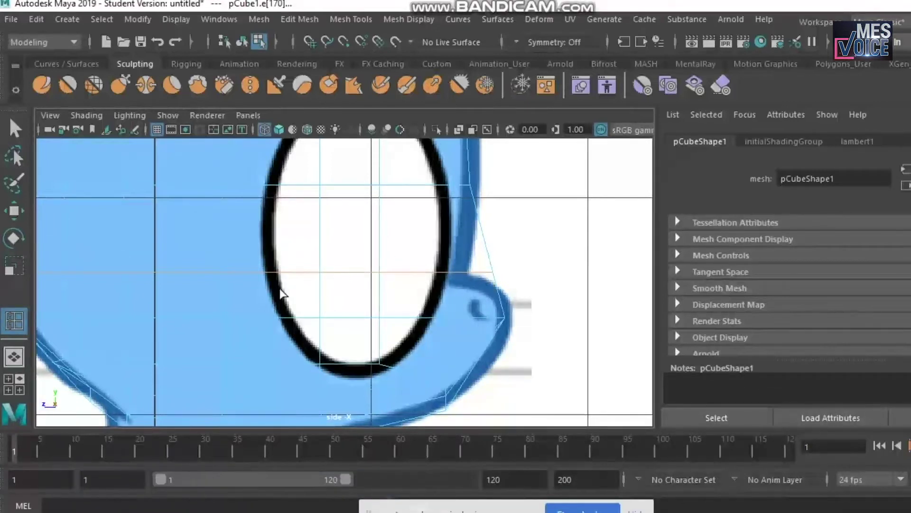
Raise the new edge loop slightly and fit its front vertices into the notch between the forehead and the nose
click(15, 210)
drag(247, 271, 250, 219)
right_click(496, 255)
right_drag(495, 259, 426, 141)
drag(481, 242, 466, 265)
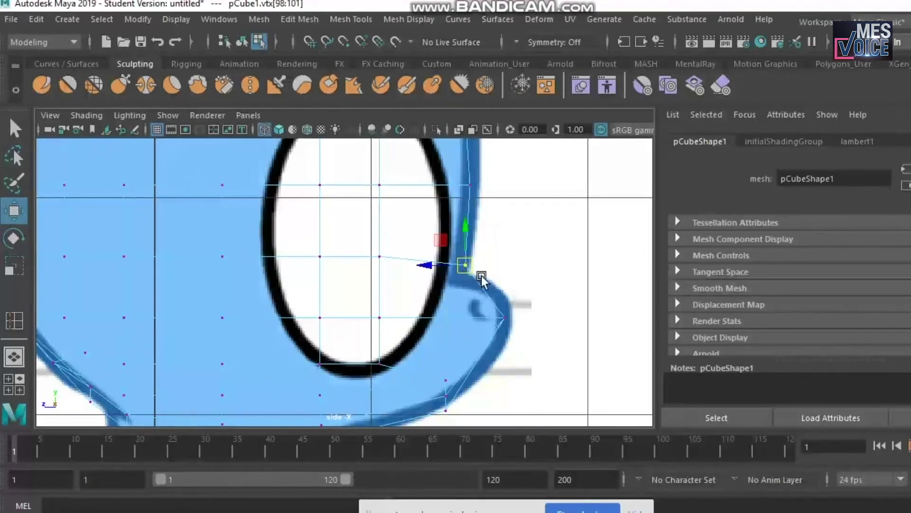
click(380, 256)
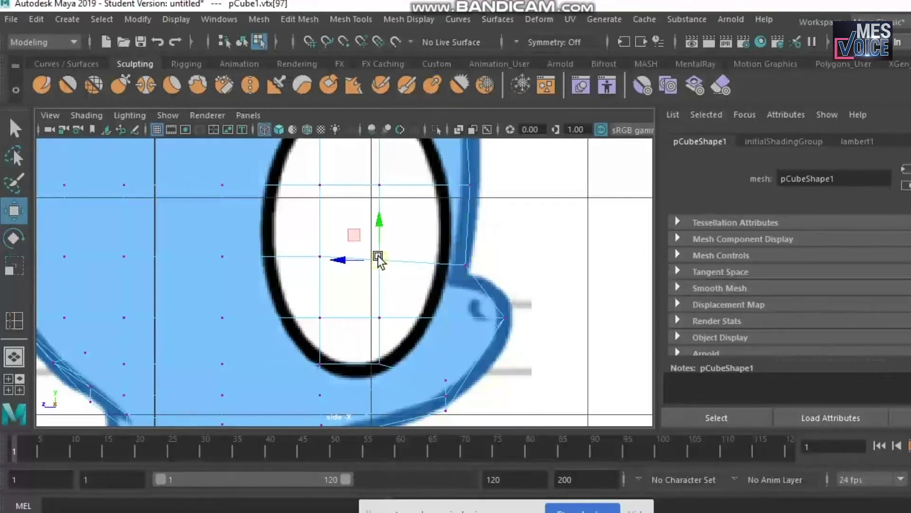
click(319, 258)
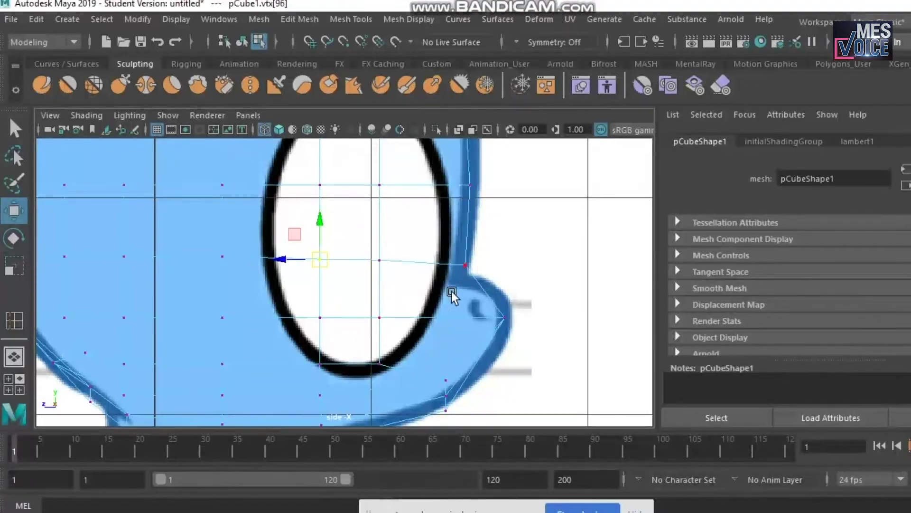
Preview the head smoothed in object mode and examine its profile around the nose in perspective
key(space)
key(space)
alt+drag(455, 284, 359, 327)
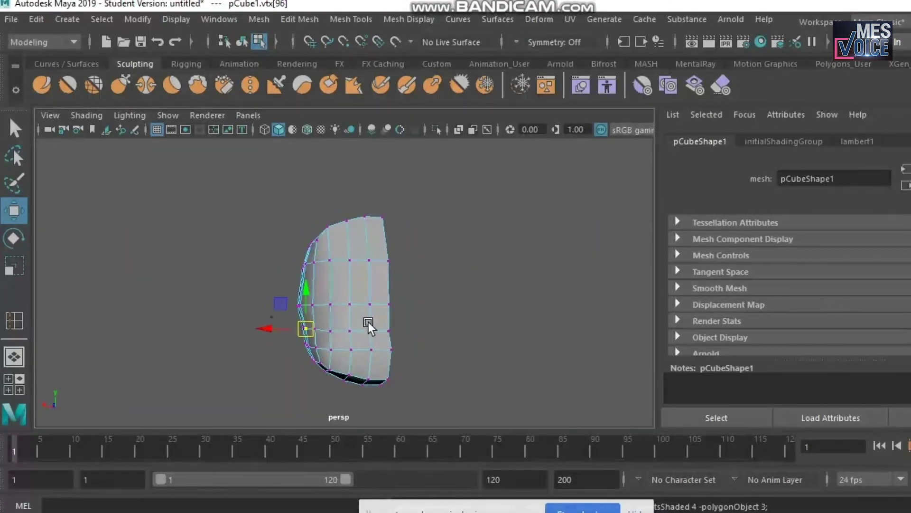
right_click(353, 249)
right_drag(374, 215, 427, 120)
click(443, 192)
alt+drag(384, 351, 423, 341)
click(424, 341)
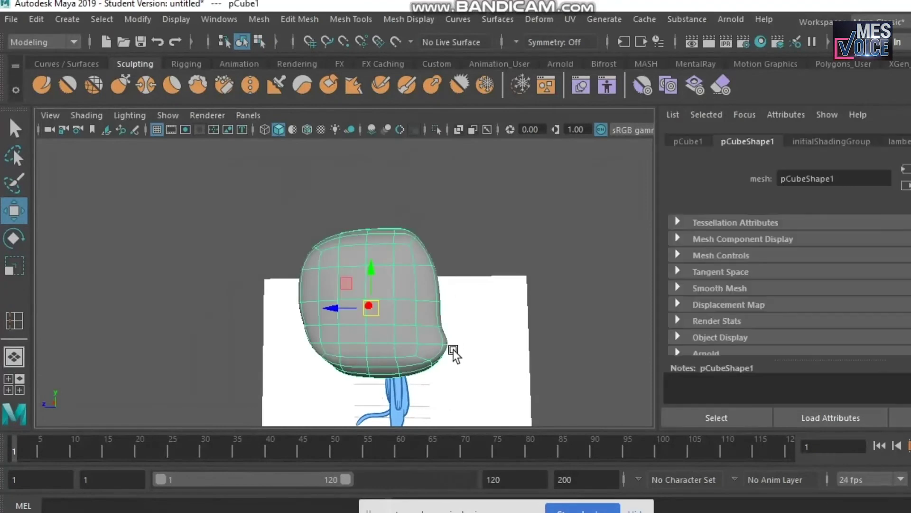
Try to fit the notch, nose and chin vertices to the side reference with smooth preview on, and turn the preview off
key(space)
key(space)
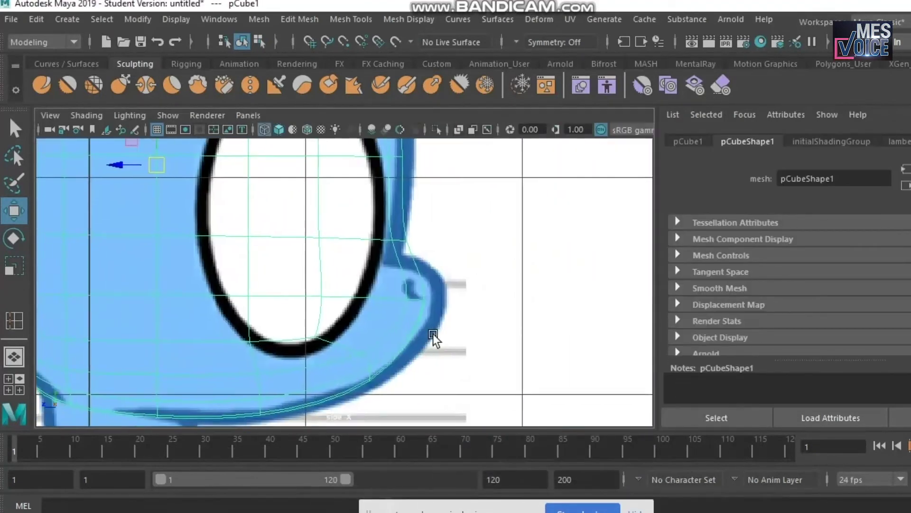
right_drag(415, 161, 327, 147)
drag(444, 322, 444, 322)
drag(395, 298, 422, 295)
drag(382, 224, 400, 260)
click(309, 235)
drag(309, 238, 311, 252)
drag(457, 322, 473, 284)
drag(343, 341, 379, 372)
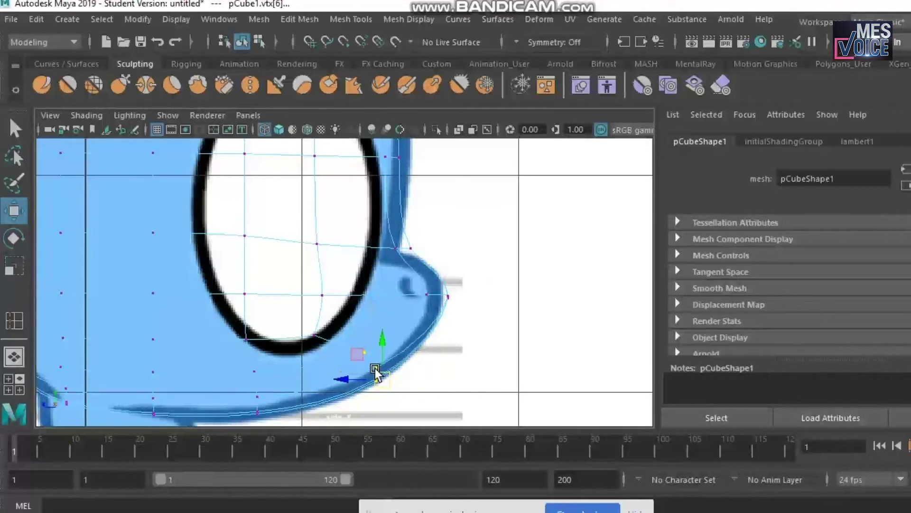
key(1)
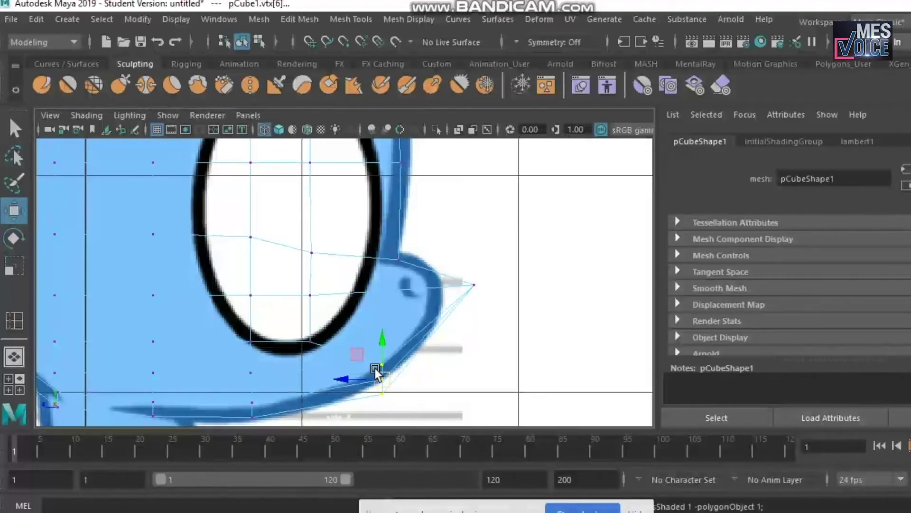
Pull the nose tip vertices back in line with the forehead and raise the edge loop's front vertices above the notch
drag(369, 239, 398, 253)
drag(451, 272, 346, 293)
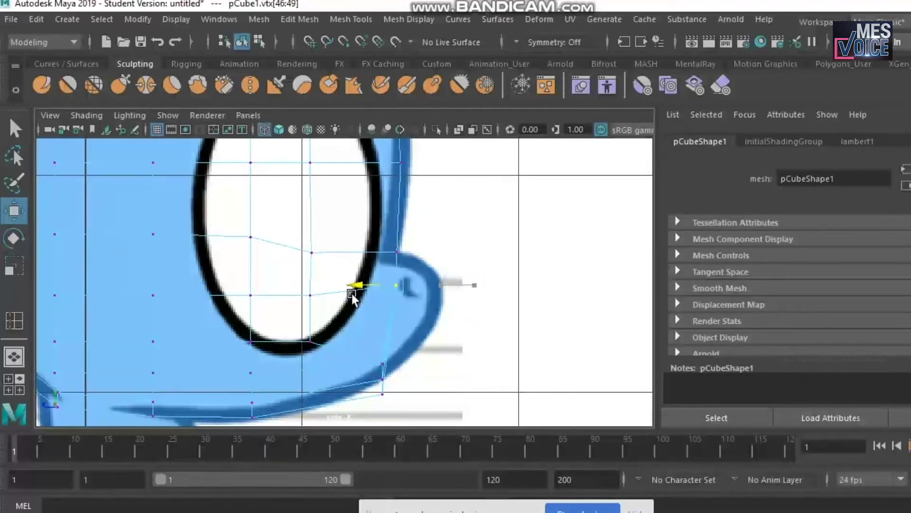
alt+middle_drag(403, 360, 423, 361)
drag(313, 236, 441, 259)
drag(375, 213, 378, 199)
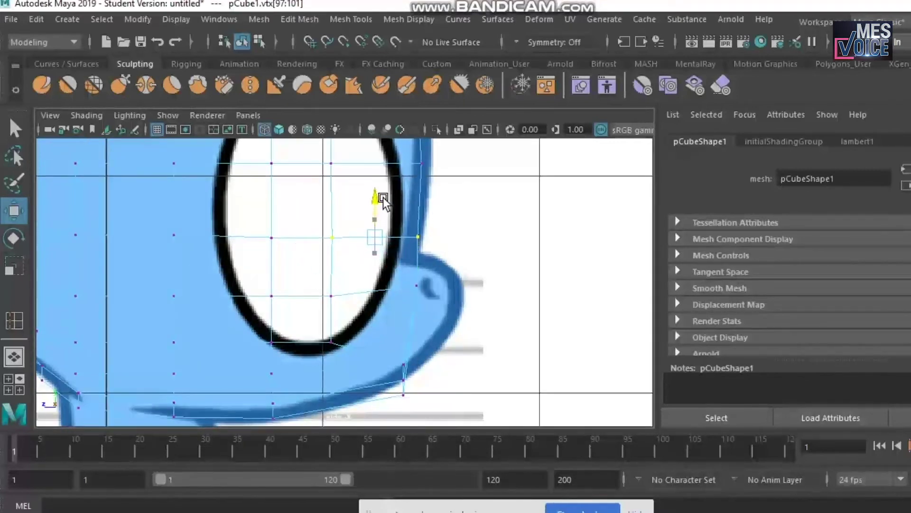
Adjust the chin vertices in the side view to form an even slope from the nose base to the underside of the jaw
alt+middle_drag(369, 249, 398, 206)
drag(400, 264, 443, 336)
drag(421, 301, 408, 290)
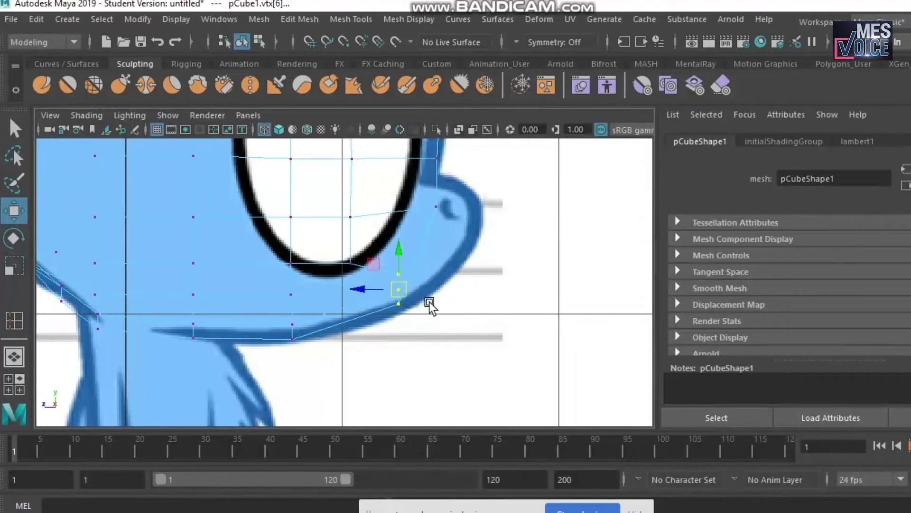
scroll(411, 289, up, 2)
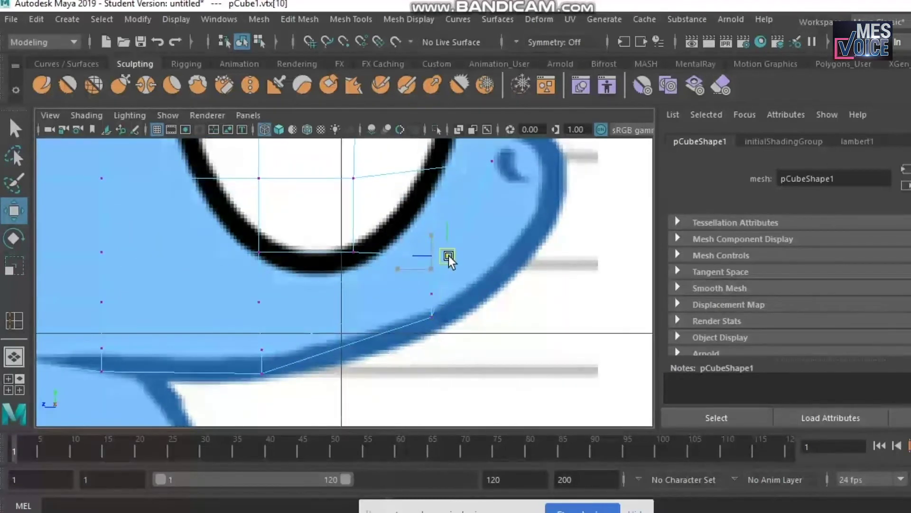
drag(433, 300, 409, 326)
click(447, 253)
drag(449, 250, 454, 247)
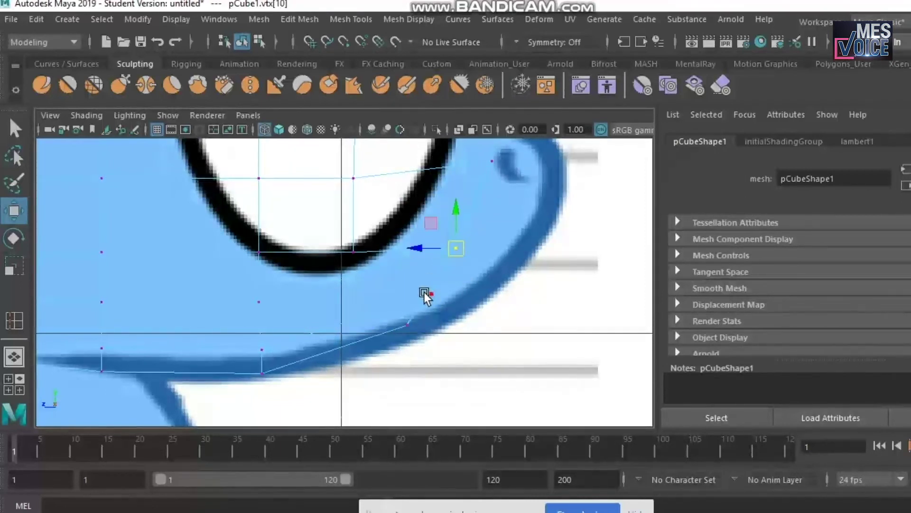
drag(431, 292, 435, 293)
click(407, 324)
Examine the head's overall shape against the side reference and in perspective
scroll(407, 311, down, 10)
scroll(386, 294, up, 4)
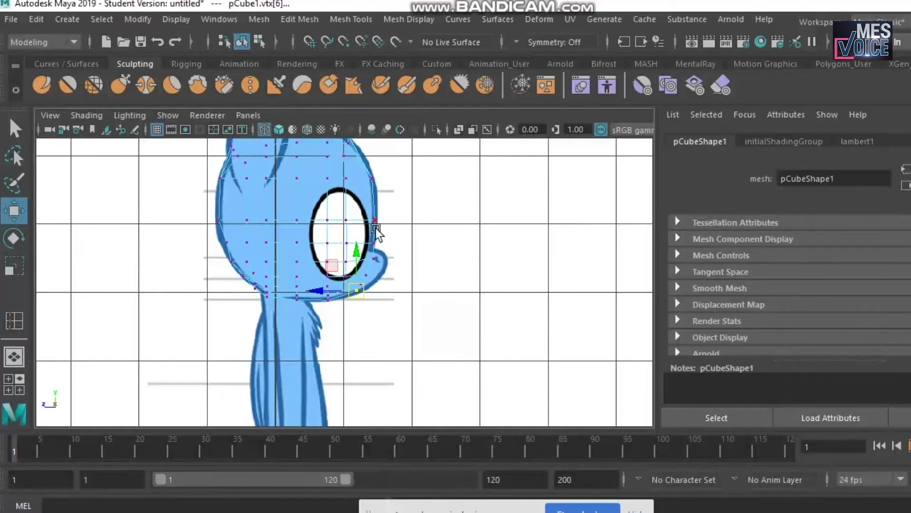
scroll(474, 270, up, 2)
key(space)
key(space)
alt+drag(452, 262, 582, 323)
Switch the head mesh to face selection and select the front faces covering the nose and chin area in the side view
key(space)
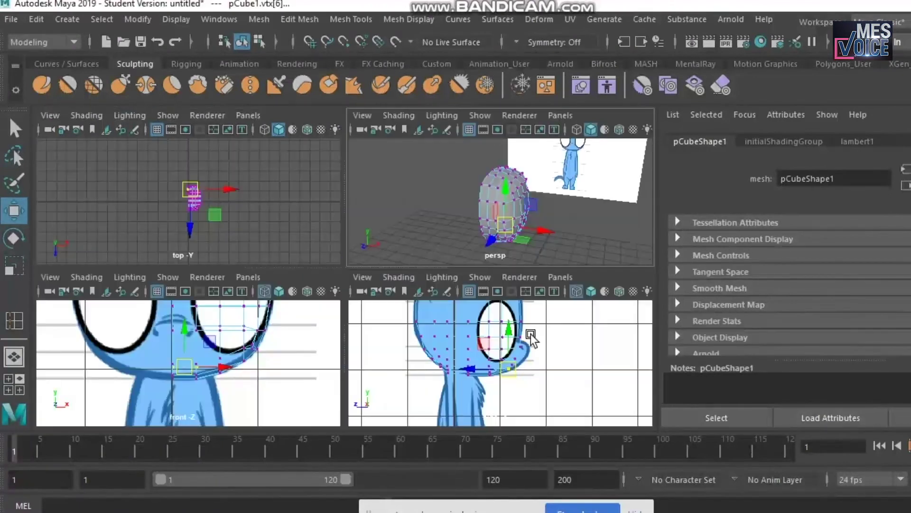
key(space)
scroll(527, 332, up, 2)
scroll(489, 301, up, 2)
scroll(467, 259, up, 2)
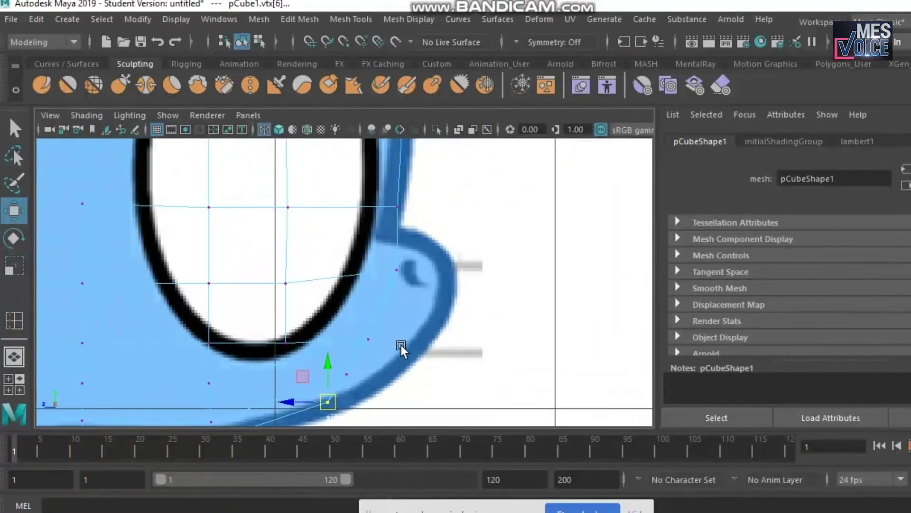
right_click(400, 257)
click(401, 257)
right_click(395, 236)
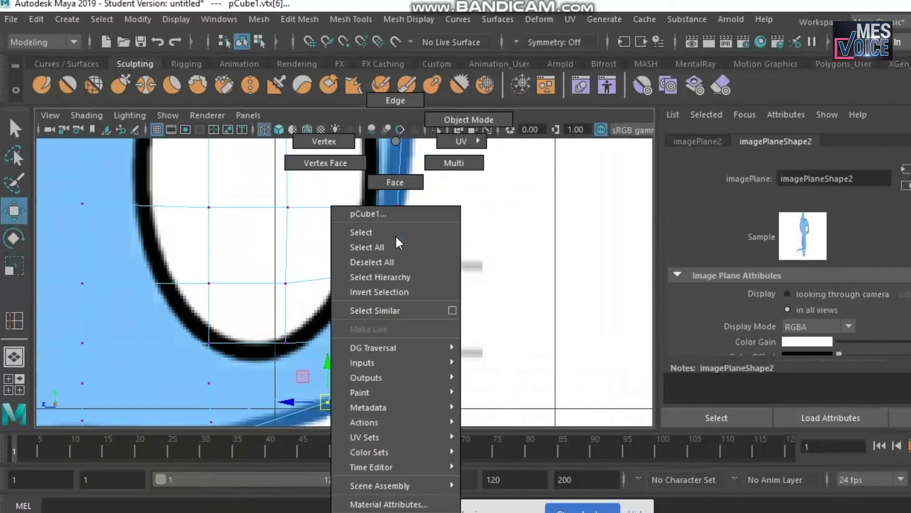
click(395, 184)
drag(384, 240, 458, 407)
drag(370, 277, 364, 243)
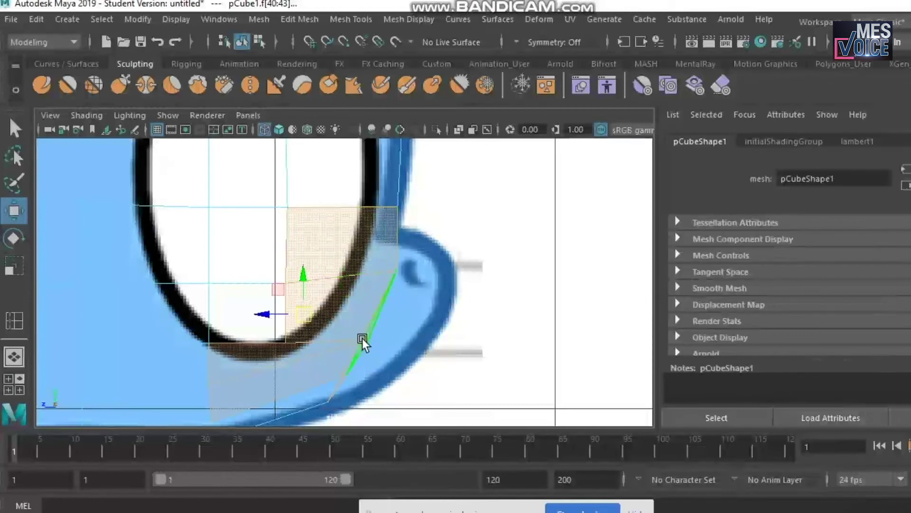
Reduce the face selection in perspective to the front muzzle faces, removing the faces on its outer side and underside
key(space)
key(space)
alt+drag(469, 259, 360, 357)
scroll(360, 357, up, 5)
alt+middle_drag(382, 352, 365, 206)
shift+click(380, 233)
shift+drag(380, 256, 370, 249)
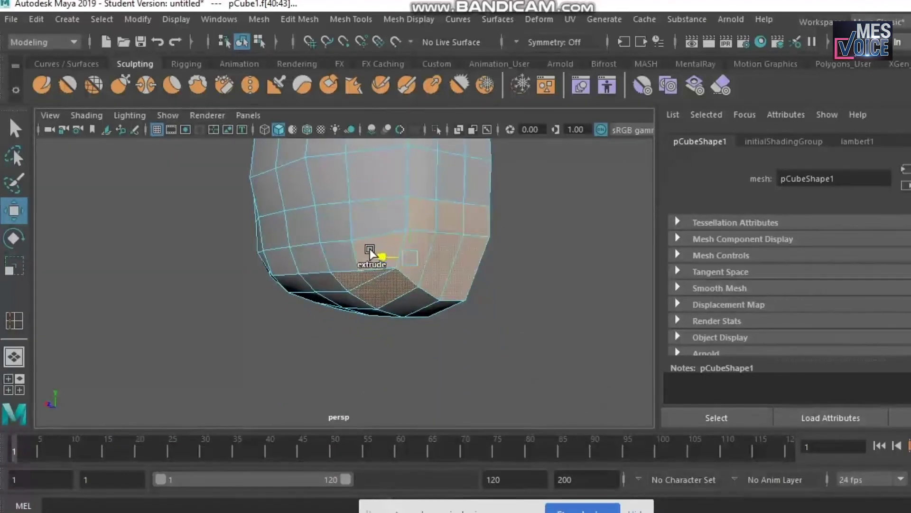
ctrl+click(379, 291)
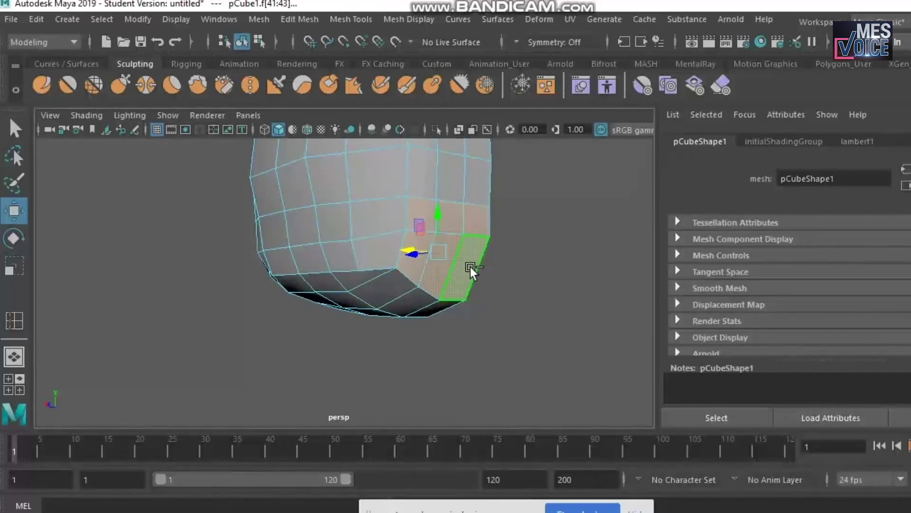
Extrude the selected muzzle faces and pull them forward in the side view to the nose's front outline
shift+right_drag(471, 267, 469, 259)
key(space)
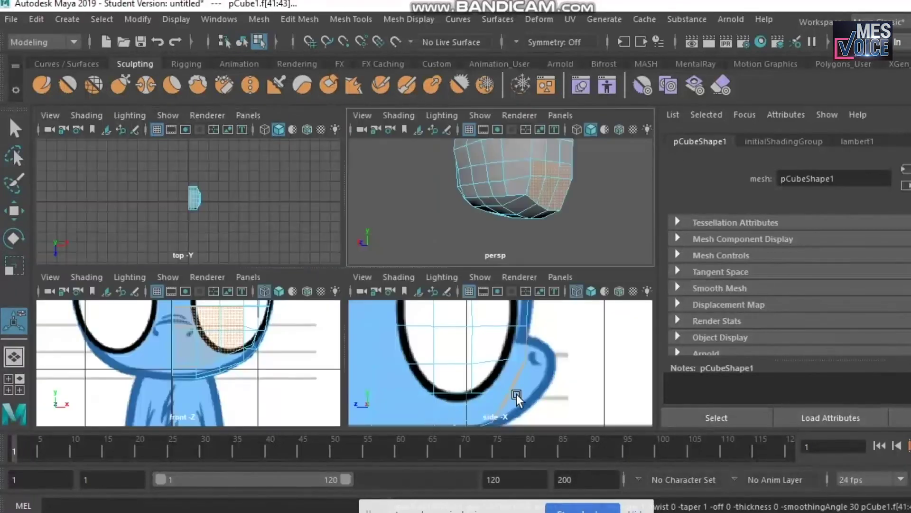
key(space)
click(15, 210)
drag(326, 306, 378, 308)
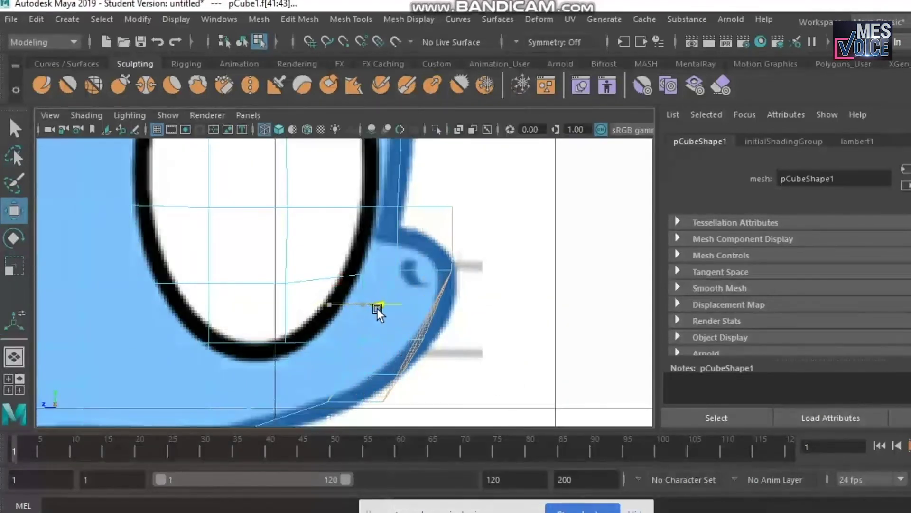
Switch the mesh to vertex selection and fit the lower muzzle vertices to the chin outline in the side view
right_click(457, 257)
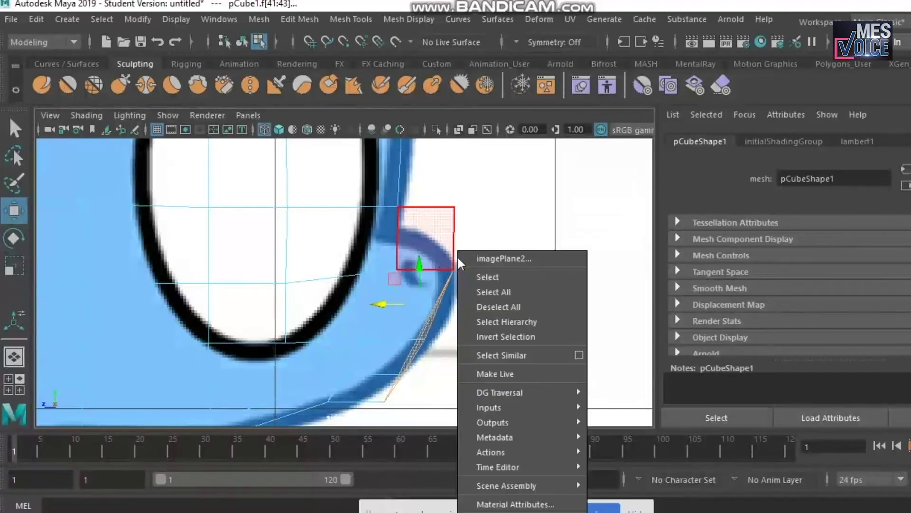
click(457, 257)
right_click(447, 210)
right_click(446, 207)
right_drag(446, 206, 376, 142)
scroll(406, 216, up, 1)
alt+middle_drag(406, 216, 391, 148)
click(371, 342)
drag(372, 348, 356, 337)
drag(315, 360, 315, 361)
drag(297, 344, 297, 354)
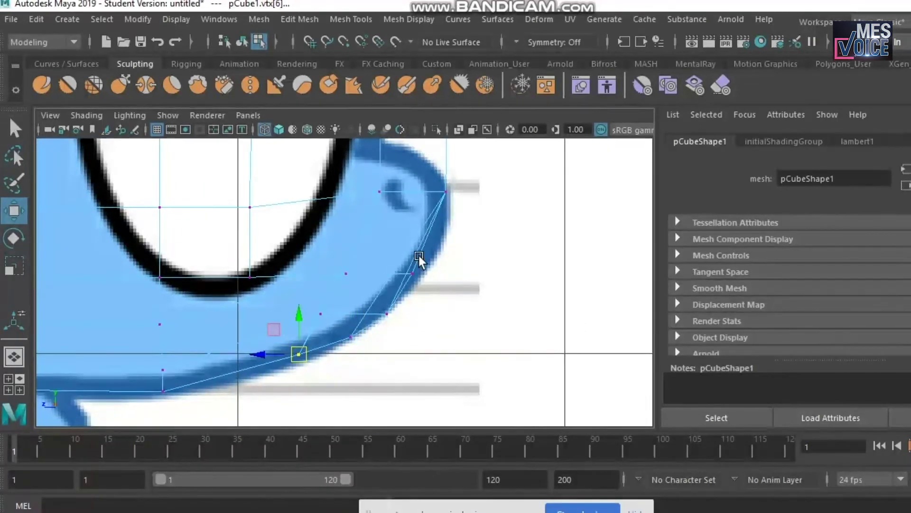
Fit the nose's front, top and bridge vertices to the side reference and slightly lower the neighbouring vertex inside the eye
click(407, 275)
drag(408, 274, 417, 274)
alt+middle_drag(445, 241, 437, 342)
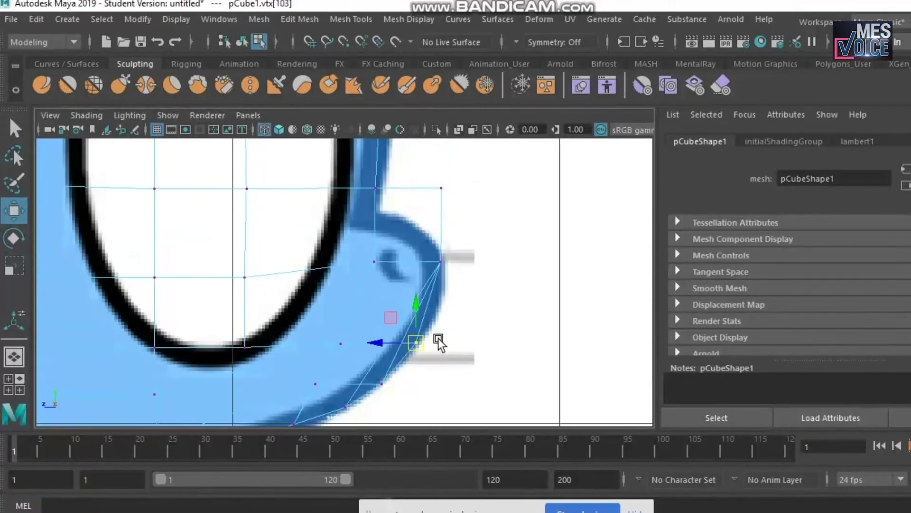
click(438, 299)
drag(405, 255, 403, 272)
drag(413, 206, 423, 261)
drag(354, 209, 373, 240)
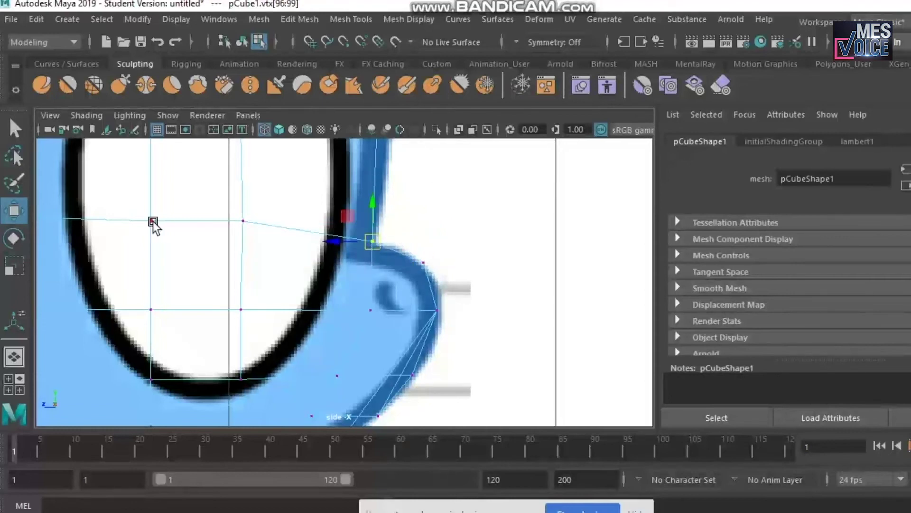
drag(251, 242, 242, 226)
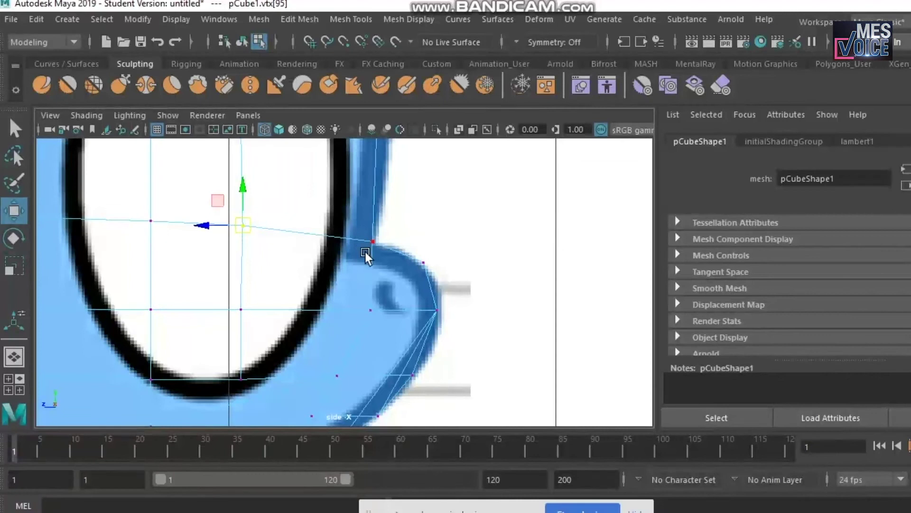
Switch to edge selection in perspective and adjust the edges around the muzzle's lower outer corner
key(space)
key(space)
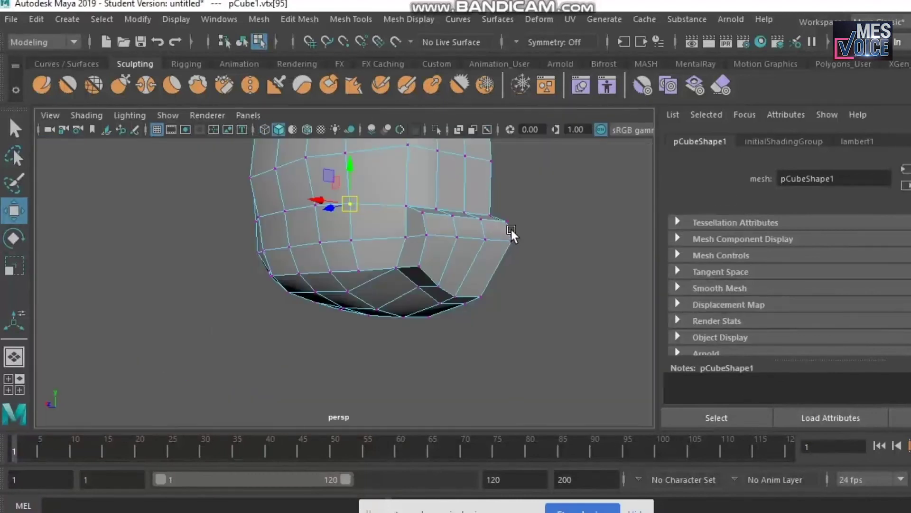
alt+drag(469, 258, 442, 315)
right_drag(442, 317, 440, 101)
alt+right_drag(438, 298, 507, 306)
click(486, 336)
alt+drag(468, 349, 505, 371)
drag(528, 309, 501, 301)
drag(523, 338, 531, 323)
alt+drag(546, 327, 410, 268)
Return to vertex selection and reposition individual vertices along the muzzle's lower edge in perspective
right_drag(394, 141, 325, 141)
alt+drag(366, 285, 485, 295)
click(474, 254)
drag(476, 207, 477, 212)
click(524, 255)
alt+drag(524, 255, 389, 276)
click(384, 265)
drag(383, 224, 357, 322)
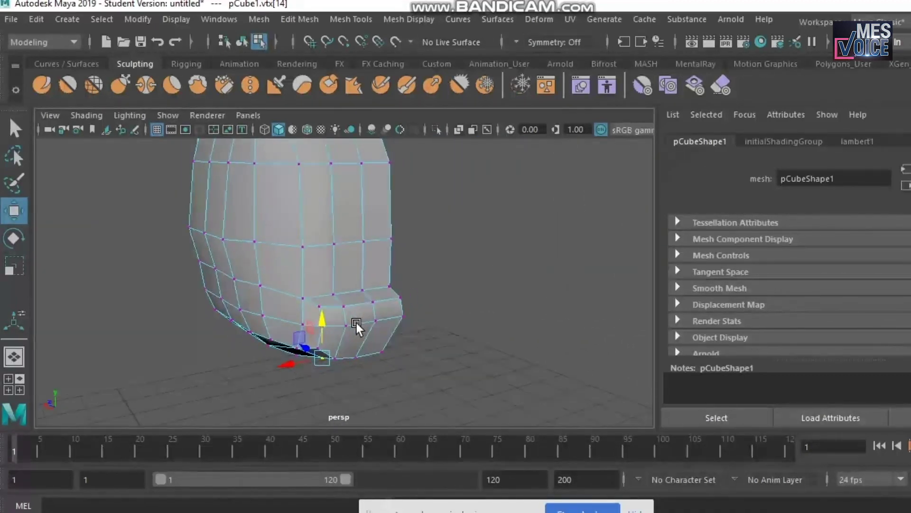
Examine the head with smooth mesh preview in object mode from several angles, ending in the unsmoothed display
key(3)
click(434, 290)
right_drag(313, 258, 389, 184)
alt+drag(469, 305, 298, 314)
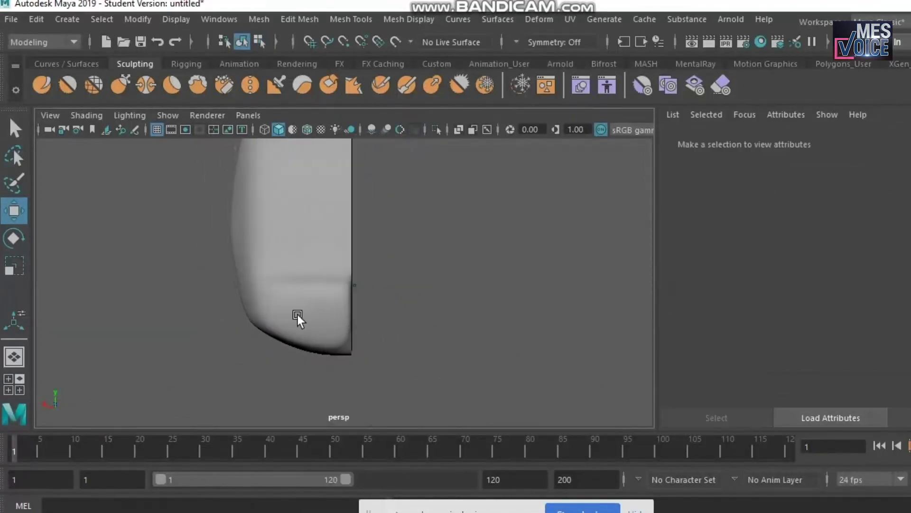
click(298, 314)
mouse_move(405, 320)
alt+mouse_down()
mouse_move(352, 292)
mouse_move(446, 312)
mouse_move(466, 332)
alt+mouse_up()
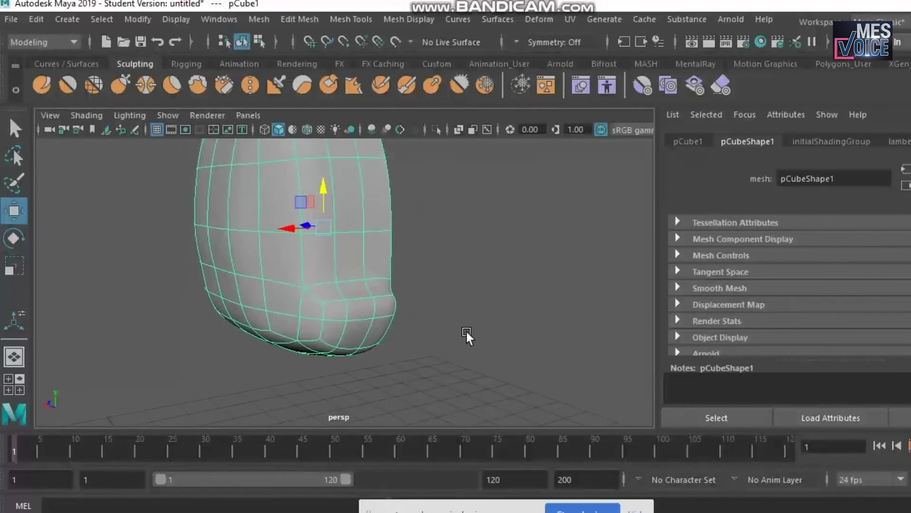
scroll(295, 322, up, 4)
mouse_move(278, 309)
alt+mouse_down()
mouse_move(207, 301)
mouse_move(291, 309)
alt+mouse_up()
key(1)
Select the outer cheek vertices beside the eye in the front view and move them outward to the head's outline
key(space)
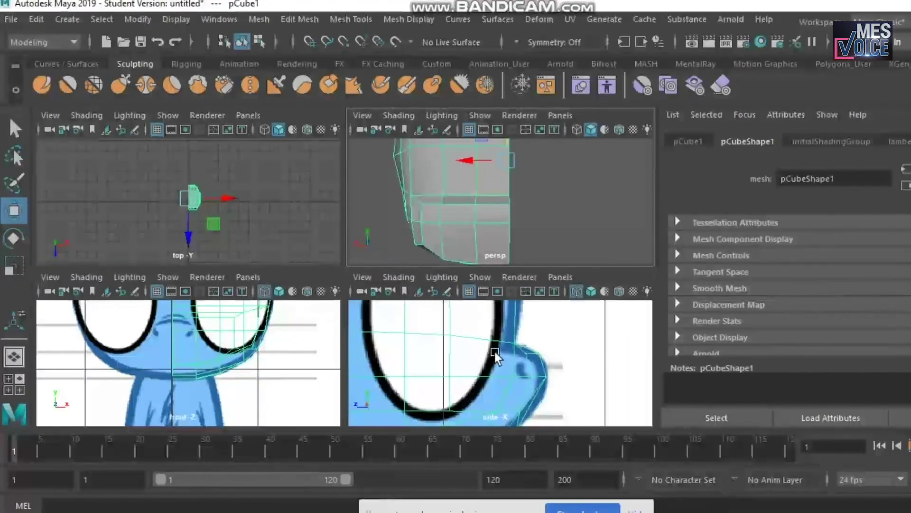
key(space)
alt+middle_drag(350, 230, 342, 328)
scroll(346, 286, up, 3)
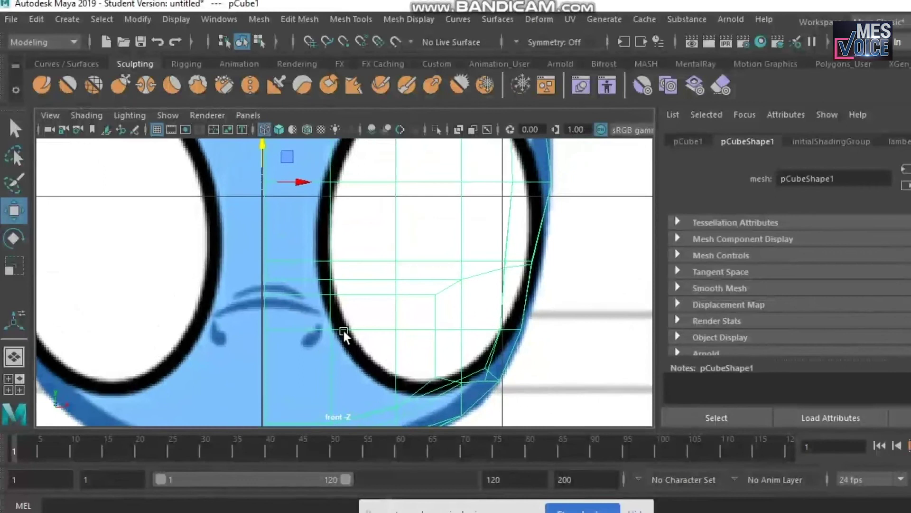
scroll(289, 302, up, 1)
alt+middle_drag(289, 302, 321, 343)
scroll(313, 349, down, 3)
scroll(427, 268, down, 4)
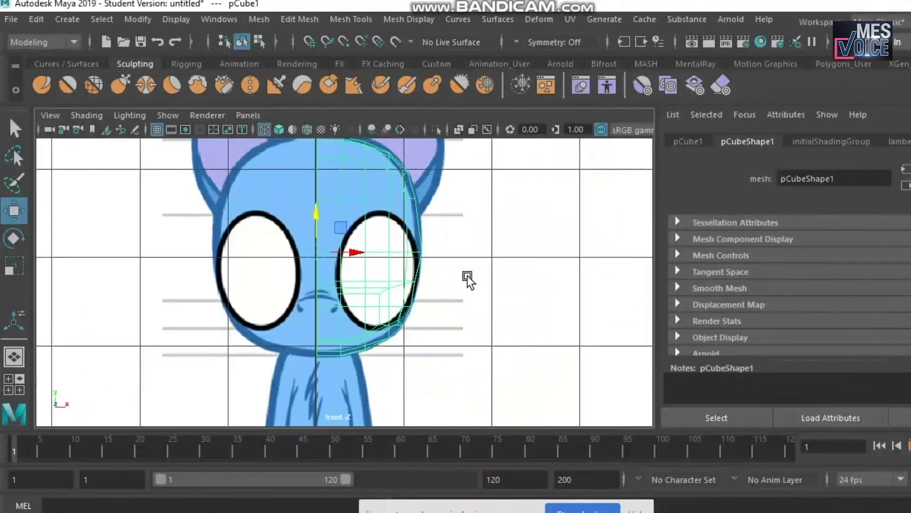
scroll(463, 278, up, 2)
right_drag(458, 275, 478, 291)
drag(467, 289, 444, 268)
scroll(485, 287, up, 2)
drag(537, 280, 546, 281)
scroll(511, 306, up, 1)
Examine the nose and muzzle topology against the front and side references and in perspective
alt+middle_drag(497, 299, 492, 304)
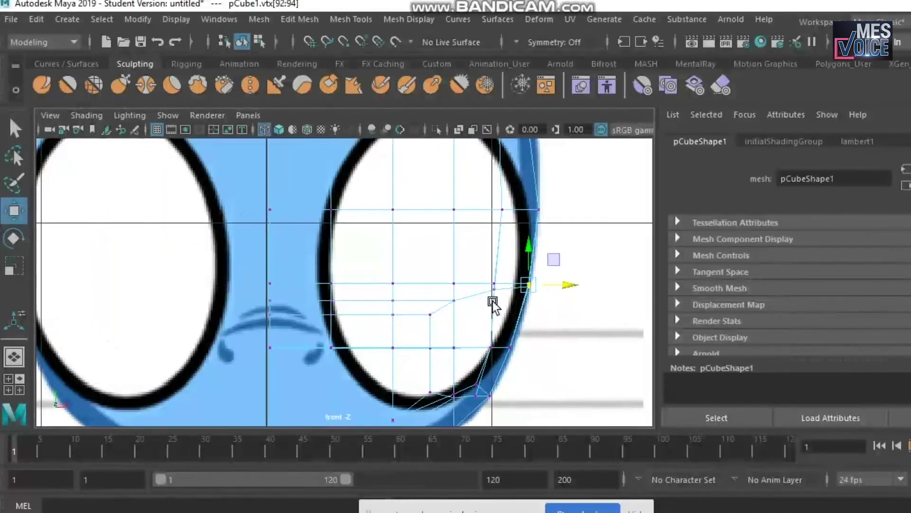
alt+middle_drag(401, 325, 420, 230)
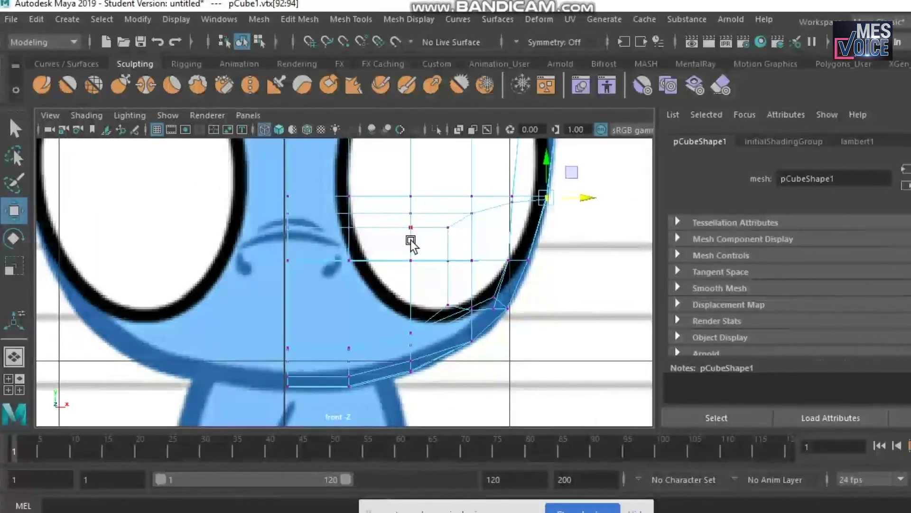
scroll(425, 234, up, 1)
scroll(427, 233, up, 1)
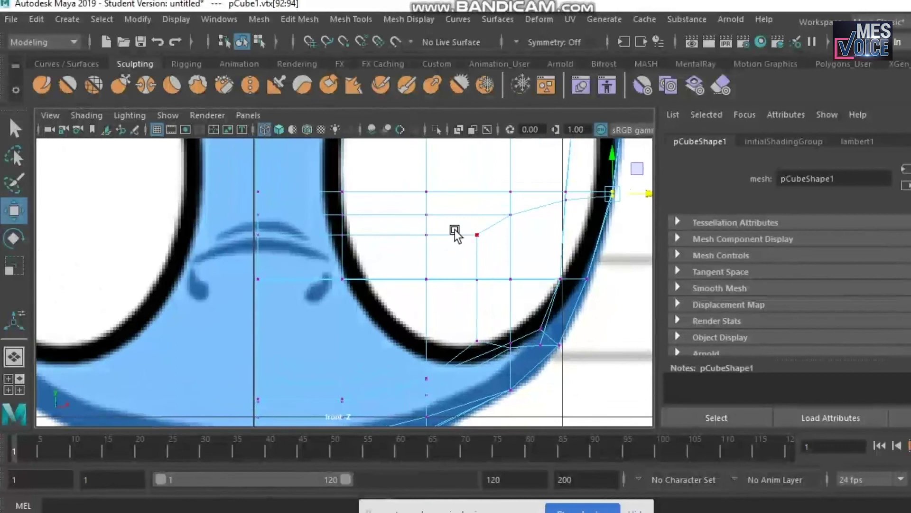
scroll(446, 232, down, 10)
scroll(335, 232, up, 8)
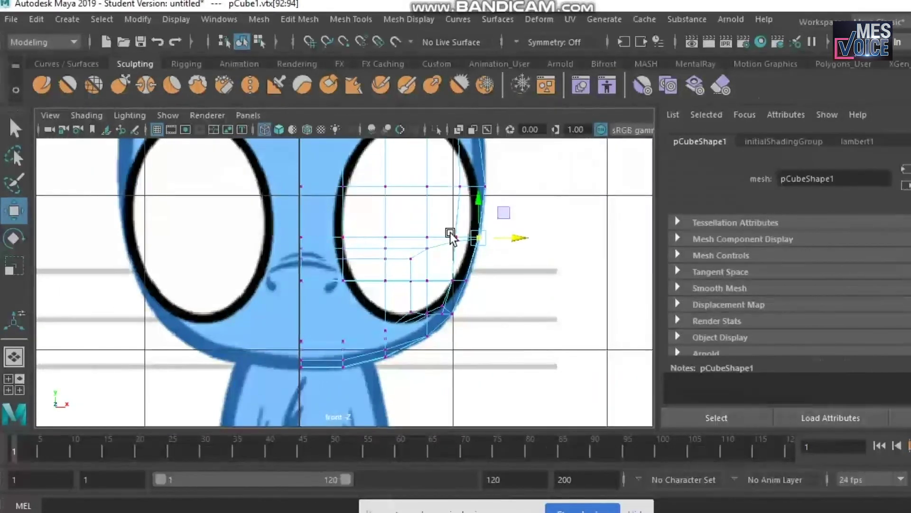
key(space)
key(space)
alt+drag(389, 227, 273, 227)
scroll(272, 227, up, 2)
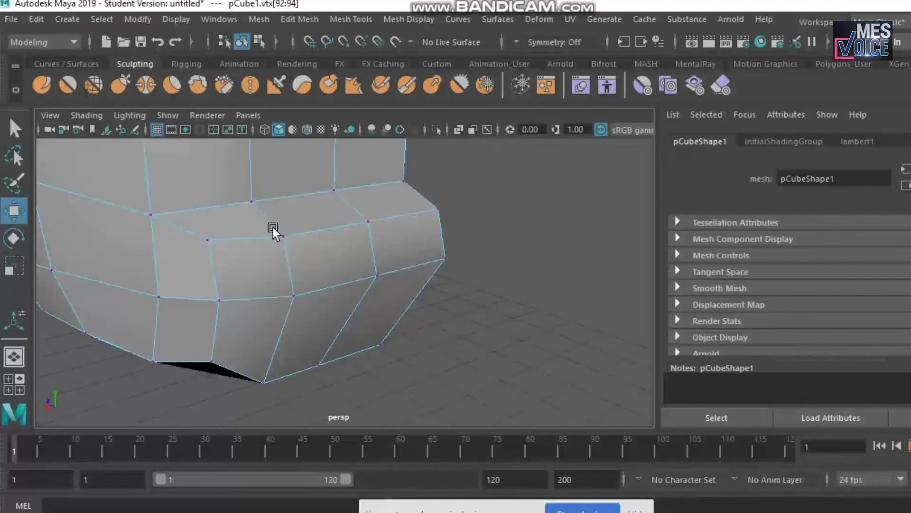
alt+middle_drag(272, 227, 299, 238)
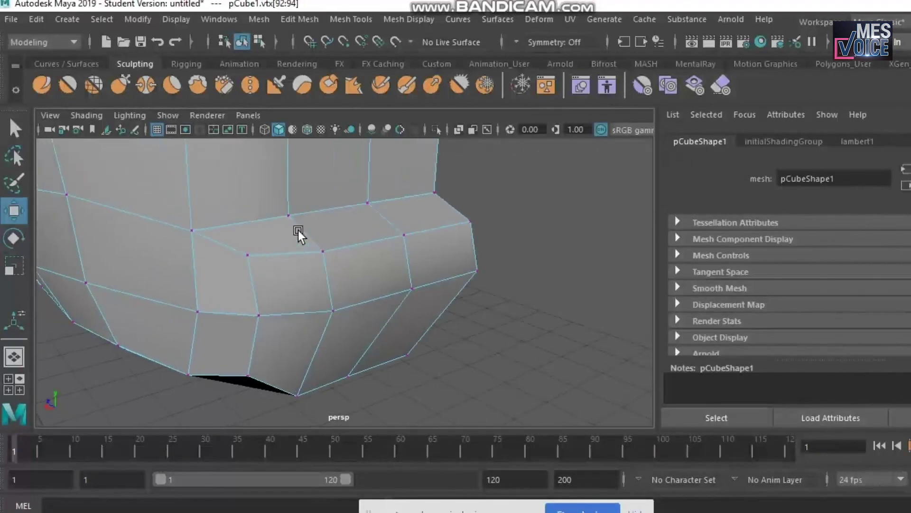
scroll(298, 230, down, 2)
alt+drag(312, 256, 281, 250)
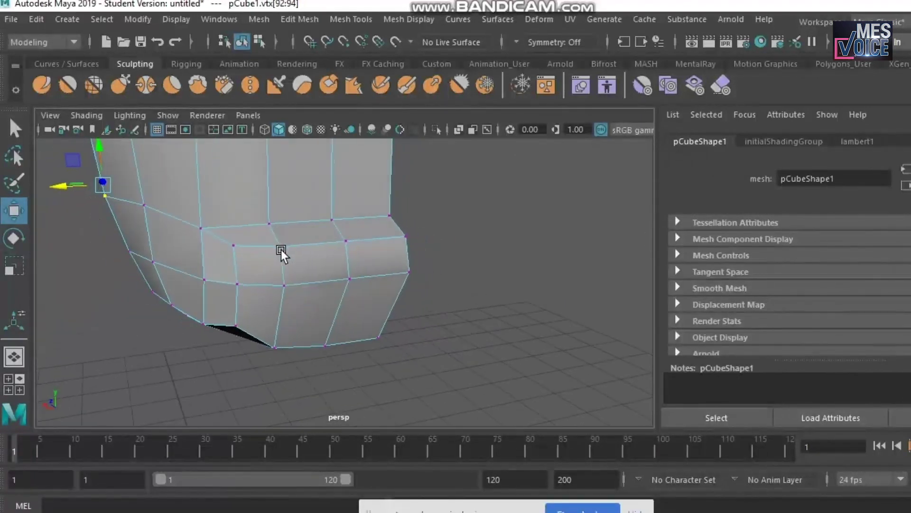
alt+middle_drag(278, 245, 288, 304)
key(space)
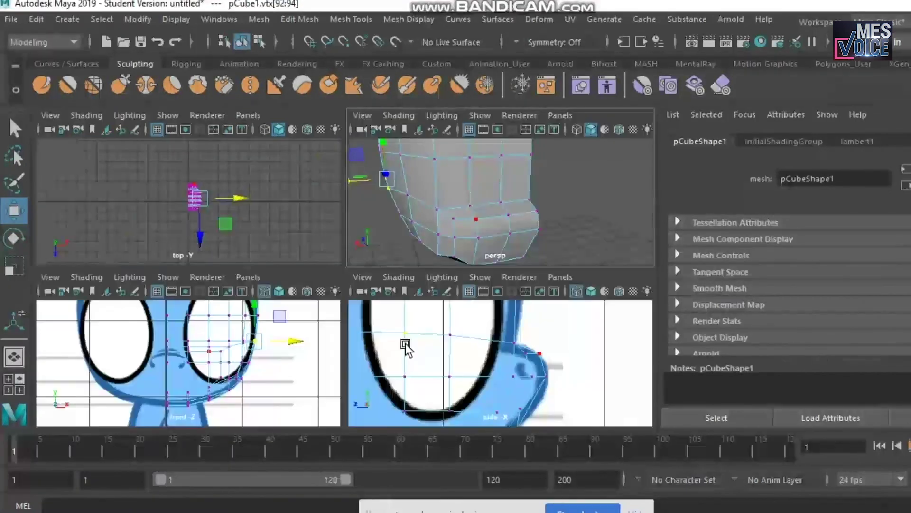
key(space)
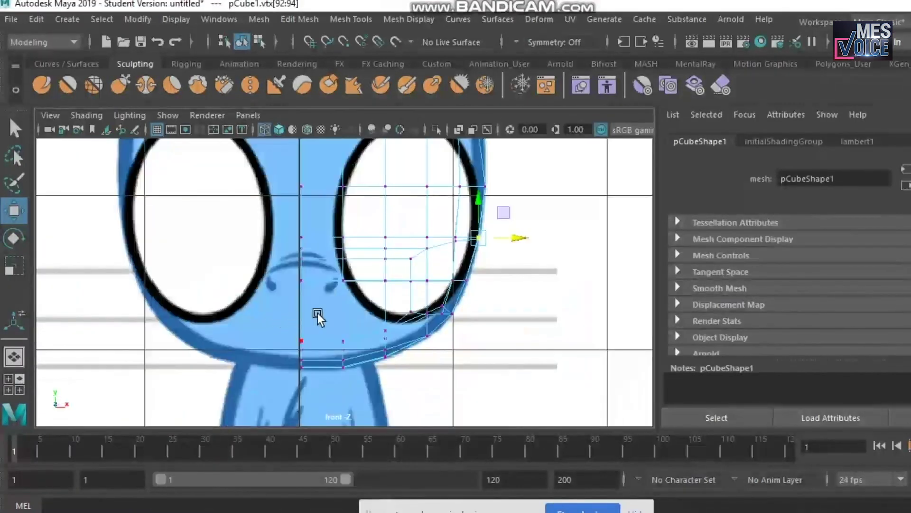
key(space)
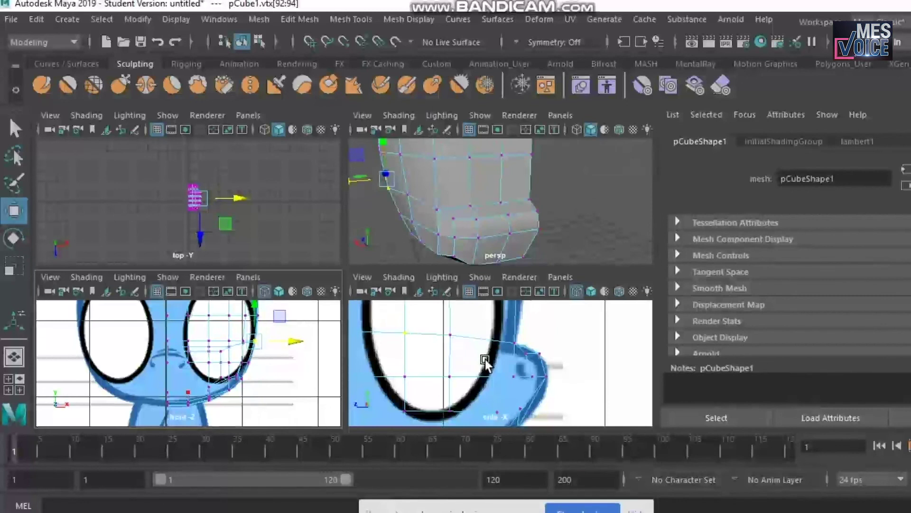
key(space)
scroll(464, 347, down, 3)
scroll(437, 321, up, 4)
right_click(409, 309)
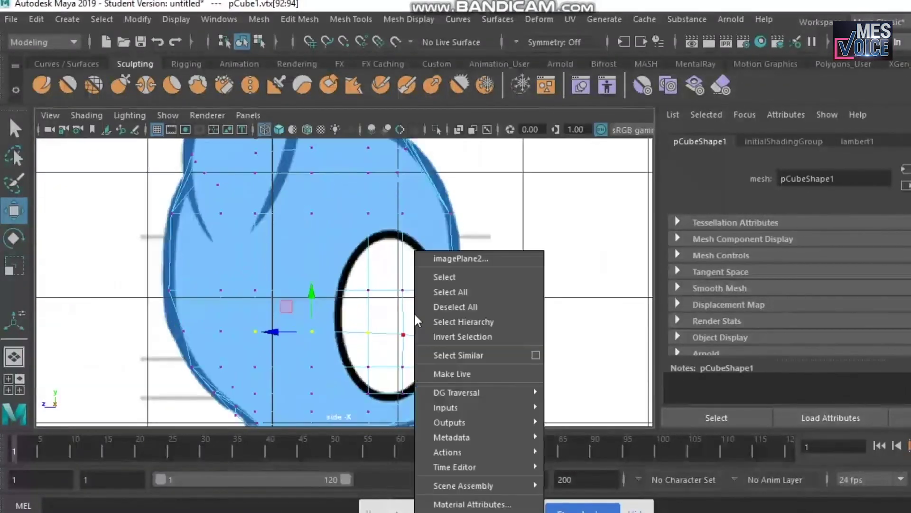
shift+right_click(403, 261)
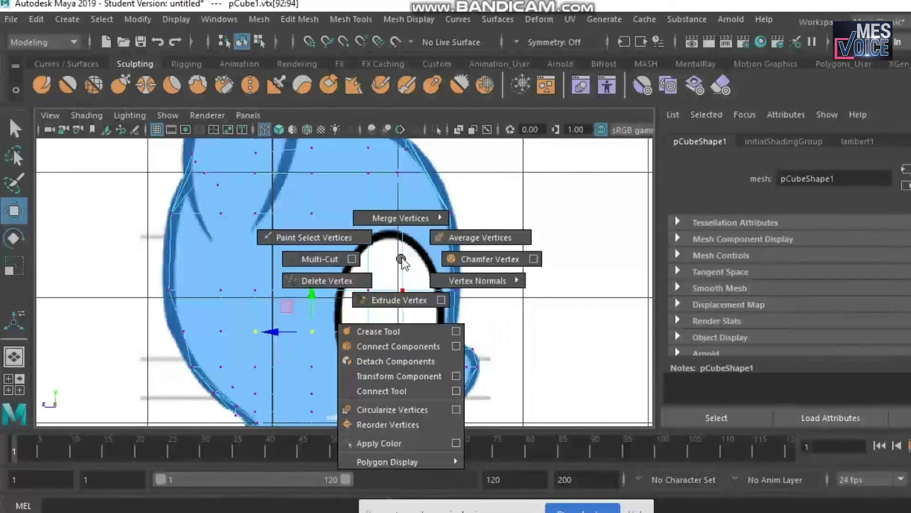
right_click(403, 250)
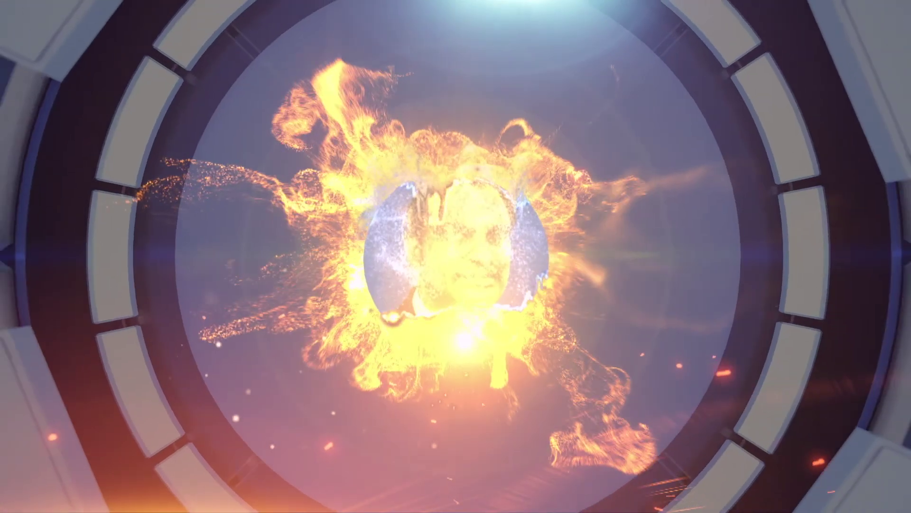